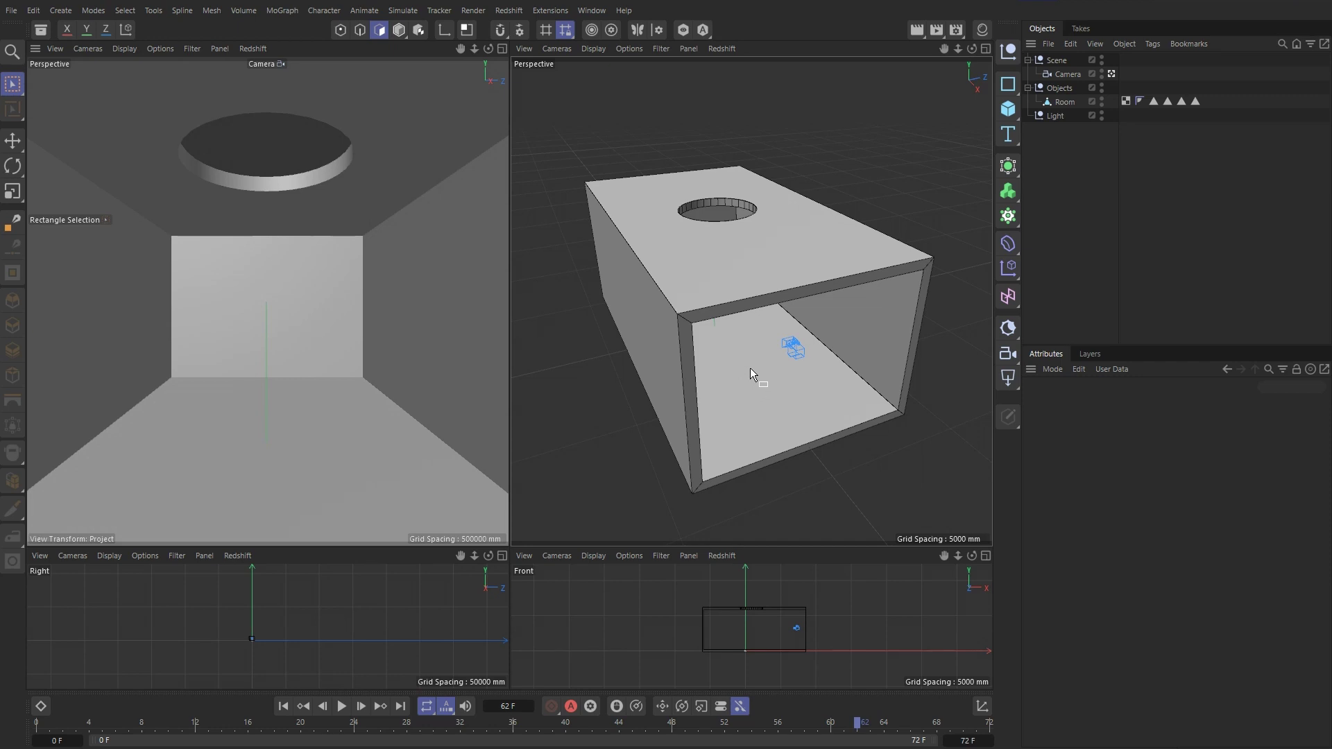
- Orbit the Perspective view to look into the room front-on
left_click_drag(747, 372, 701, 256, "alt")
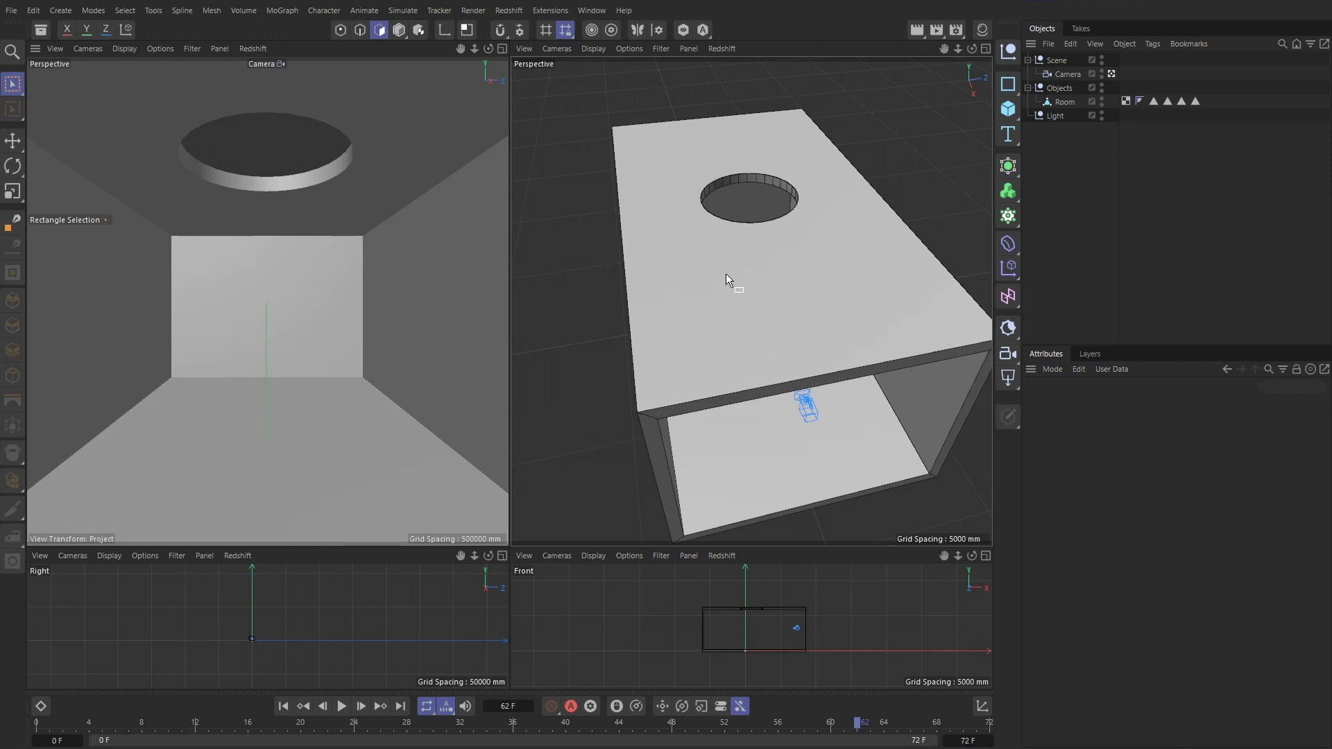
- Orbit and zoom in to show the room's open front and ceiling hole, then bring up the Material Manager
left_click_drag(753, 241, 748, 269, "alt")
left_click_drag(798, 407, 779, 287, "alt")
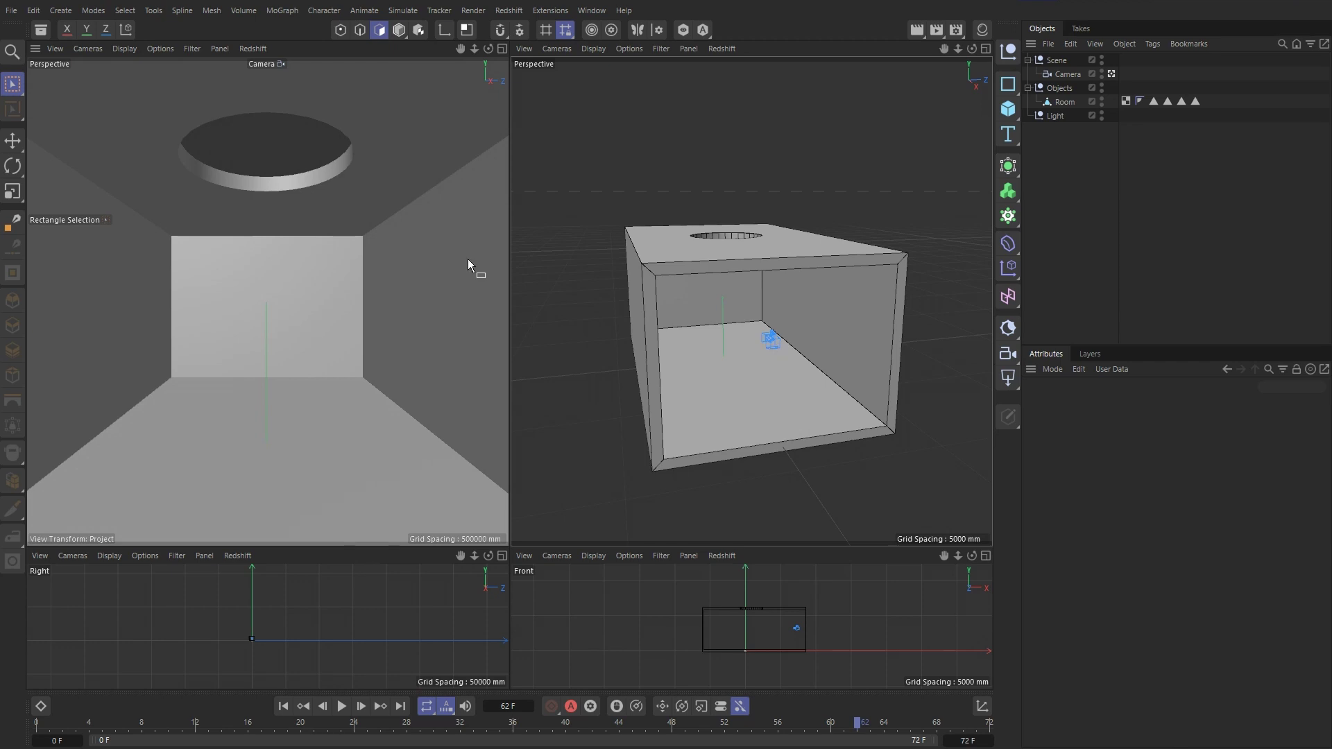
left_click_drag(655, 290, 656, 215, "alt")
scroll(657, 216, "up", 2)
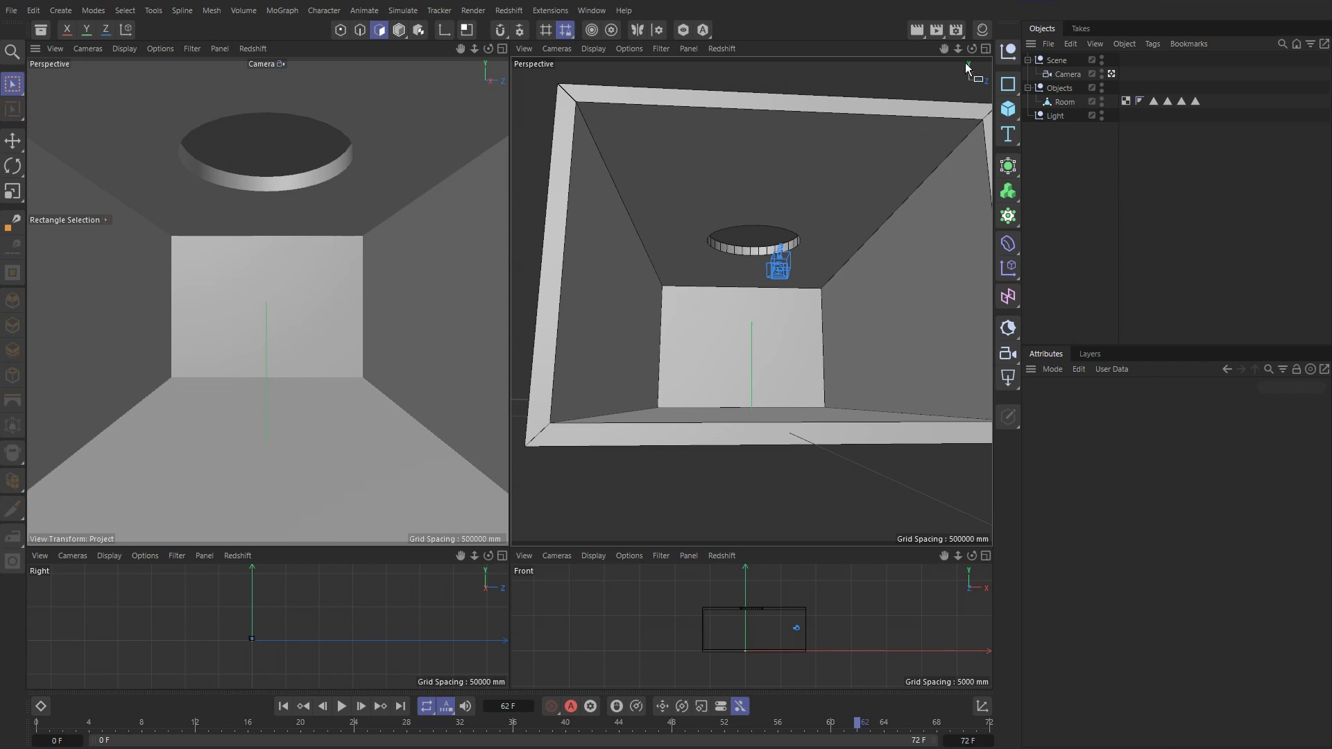
left_click(982, 30)
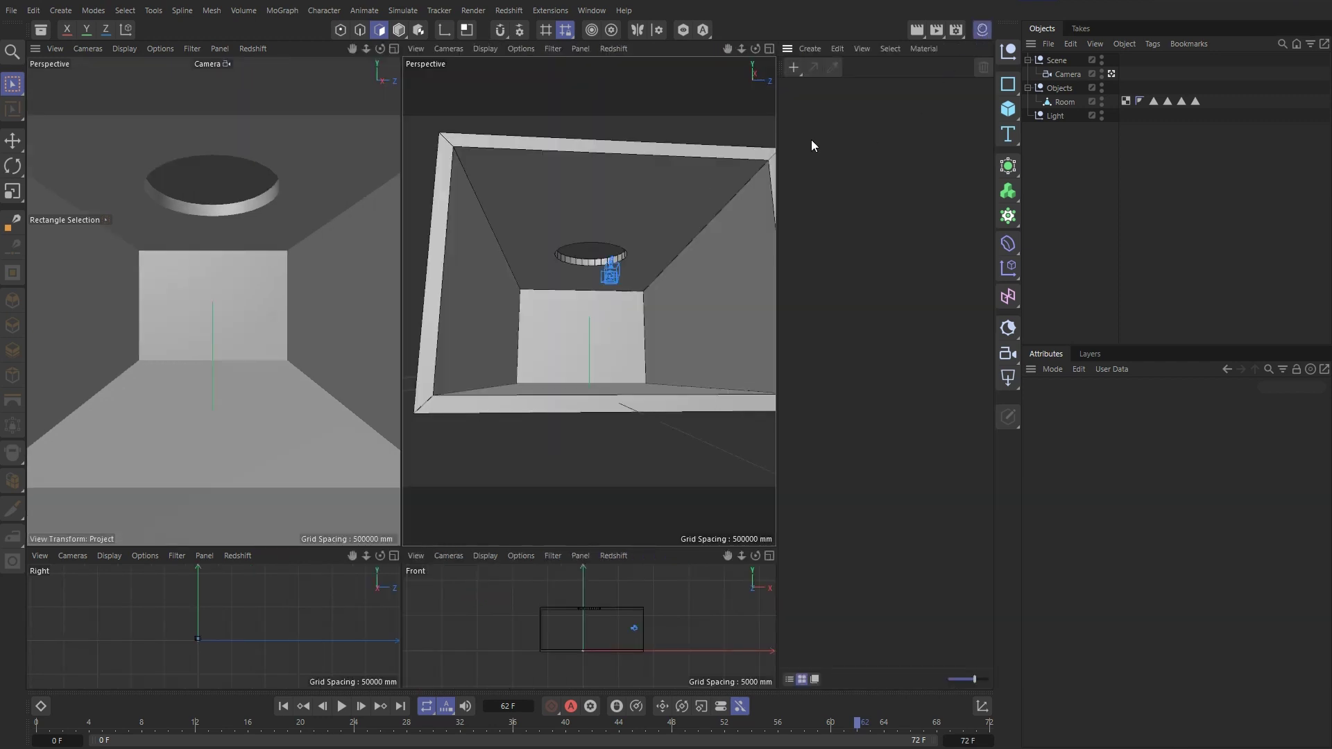
- Create a new RS Material from the Material Manager's Create menu and deselect it
left_click(807, 49)
mouse_move(845, 91)
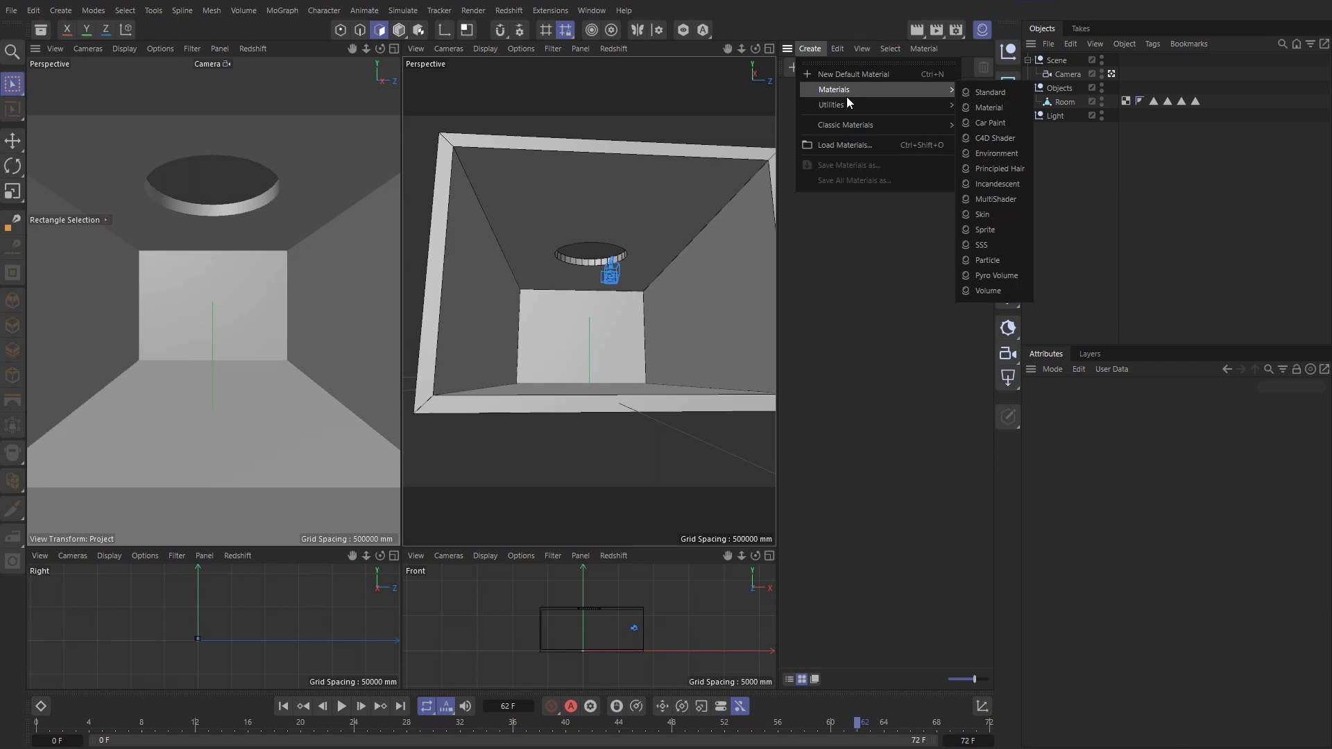
left_click(991, 108)
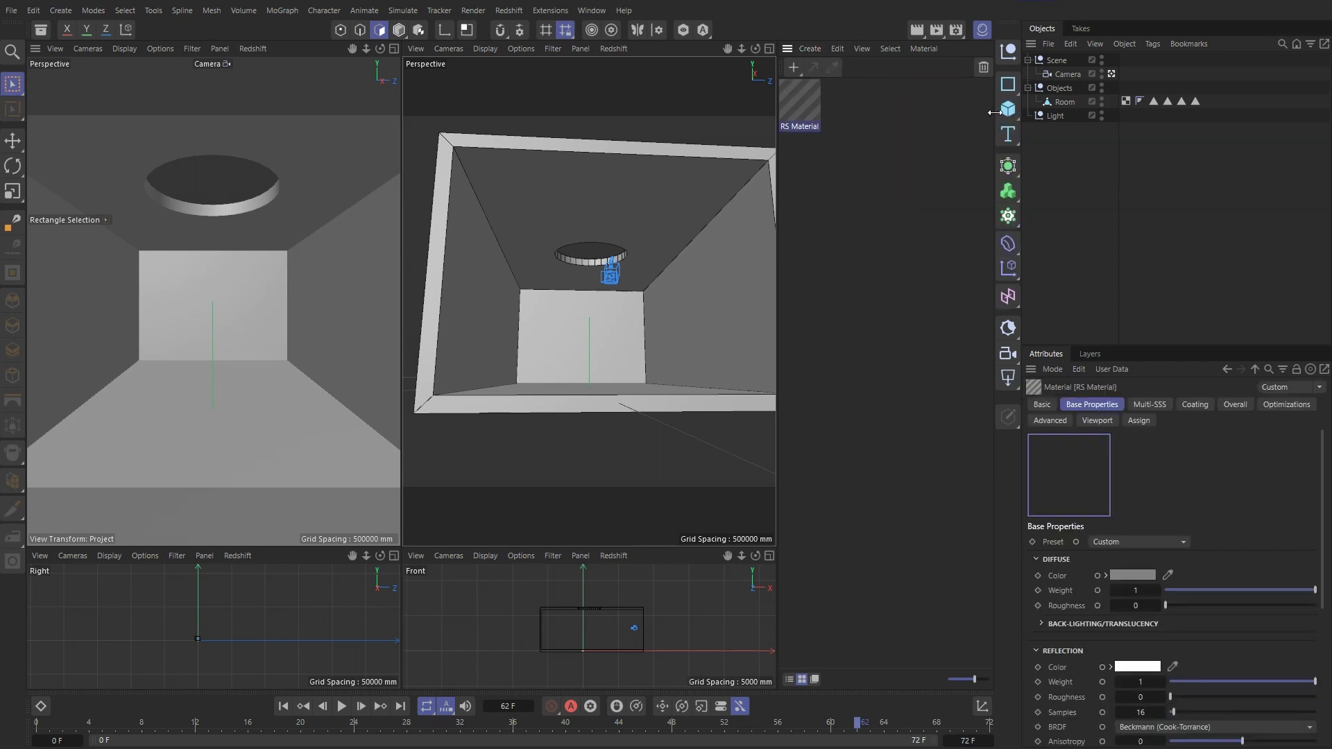
left_click(892, 166)
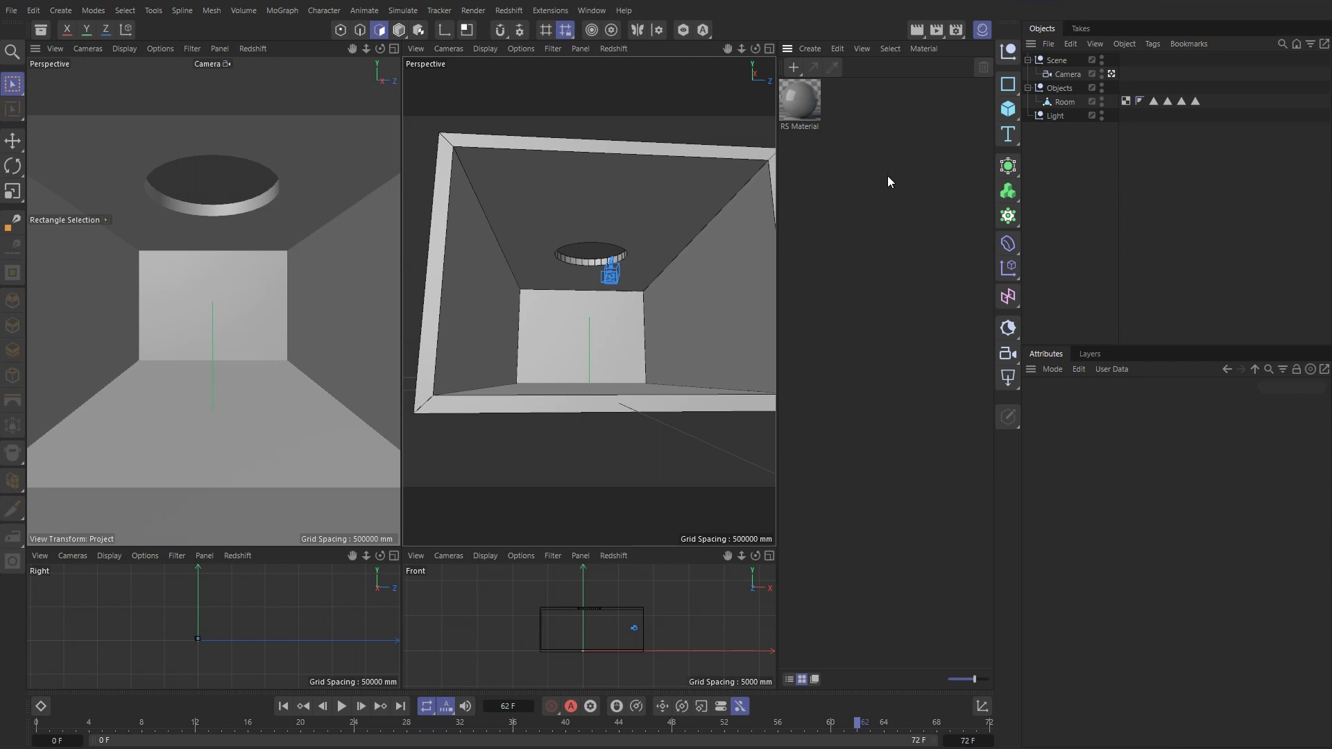
- Browse the material creation menu again without adding anything, then select RS Material
left_click(808, 49)
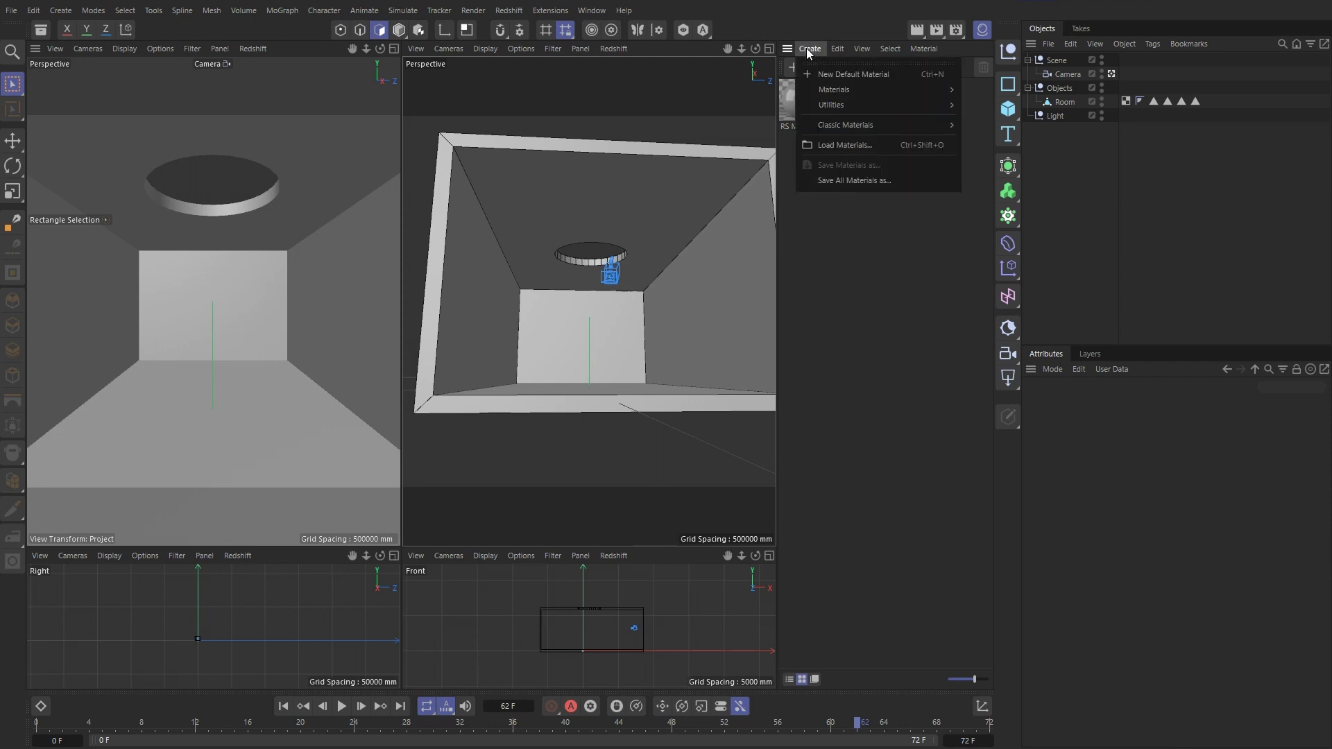
mouse_move(842, 98)
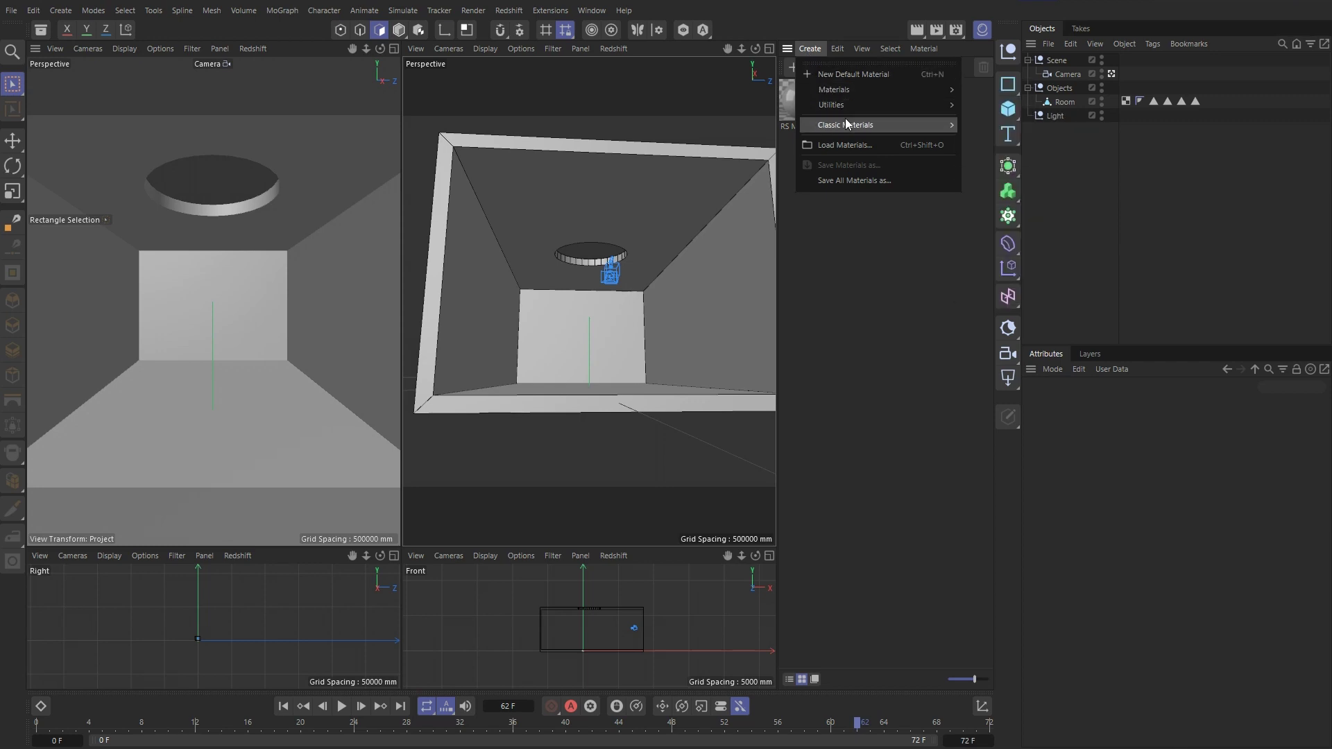
mouse_move(846, 121)
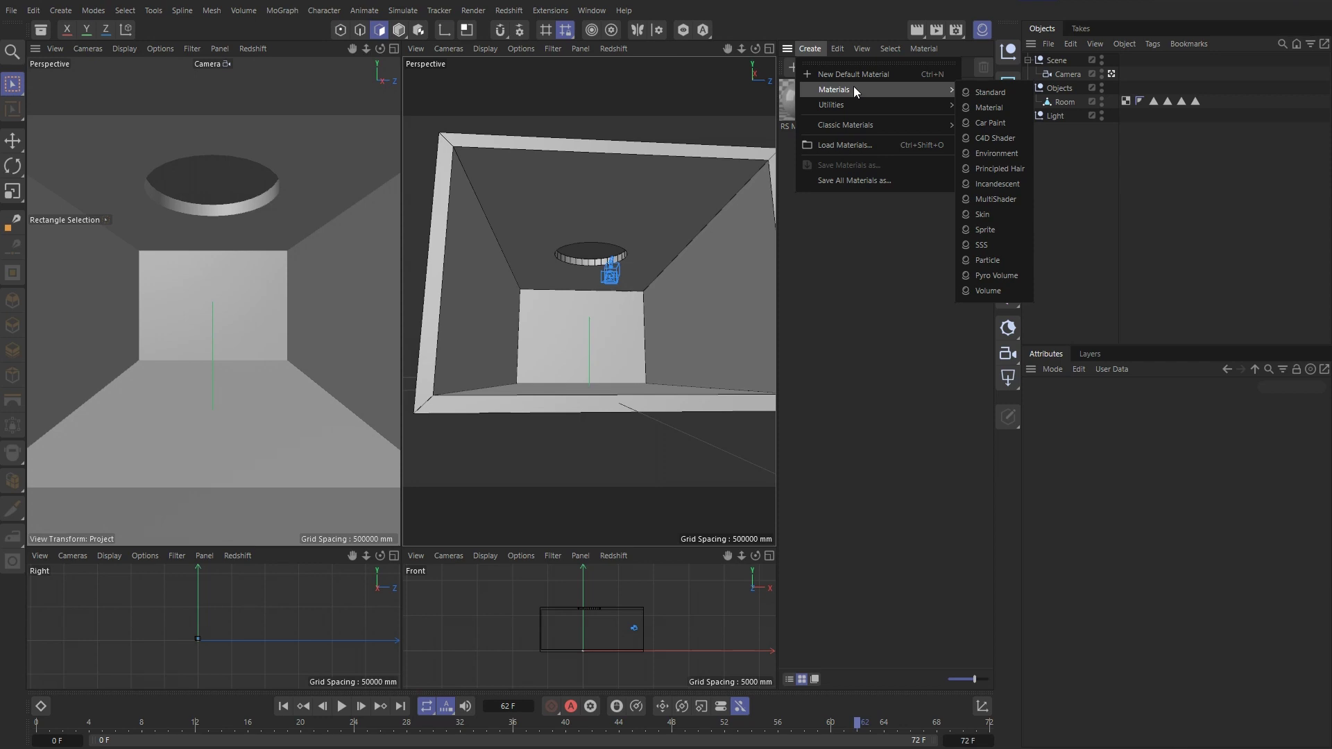
left_click(853, 202)
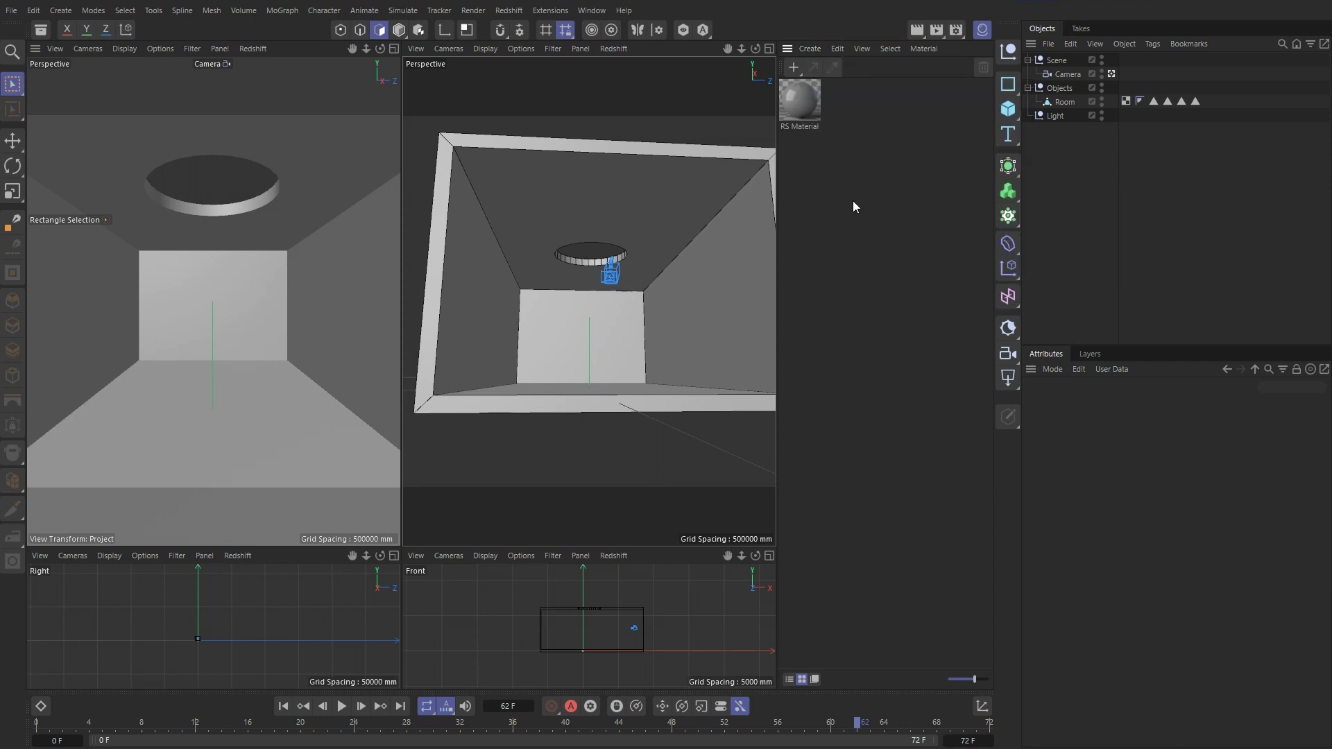
left_click(795, 95)
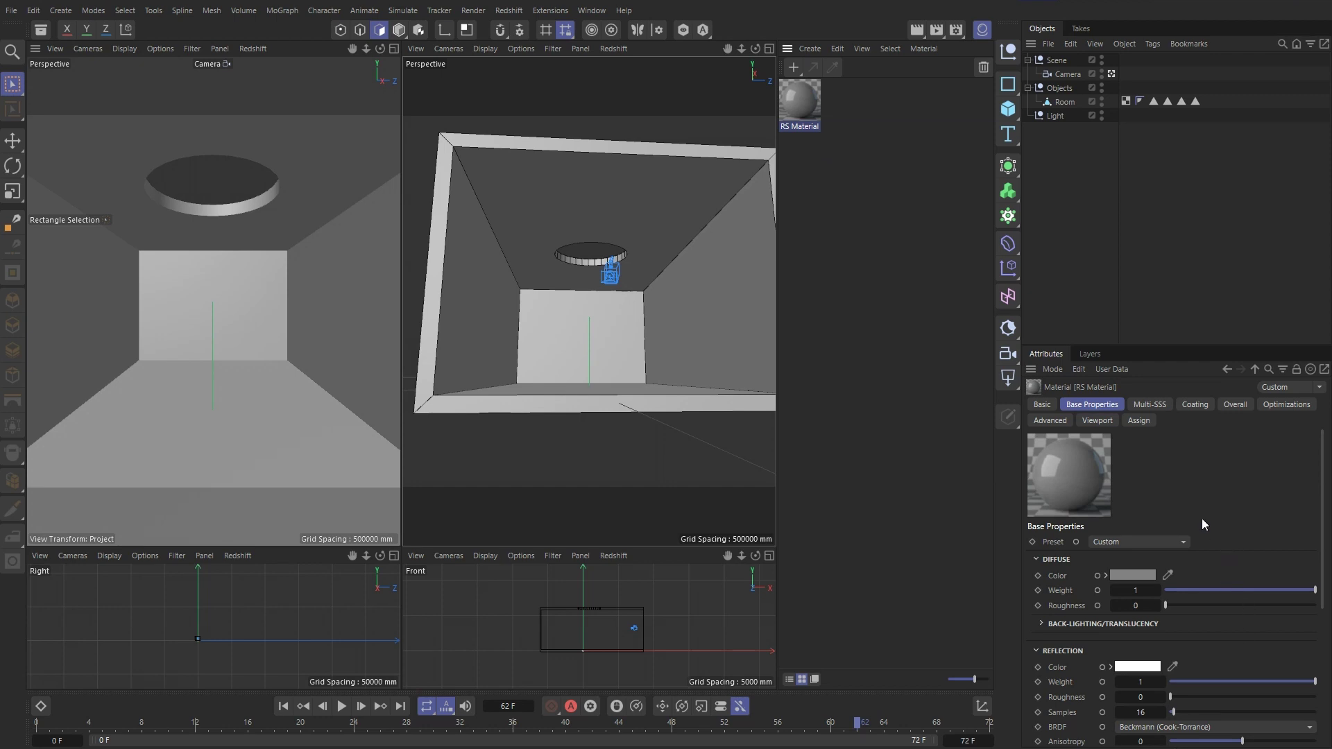
- Set the material's diffuse colour to light grey (RGB 215)
left_click(1124, 575)
left_click_drag(1005, 697, 996, 661)
left_click(1271, 592)
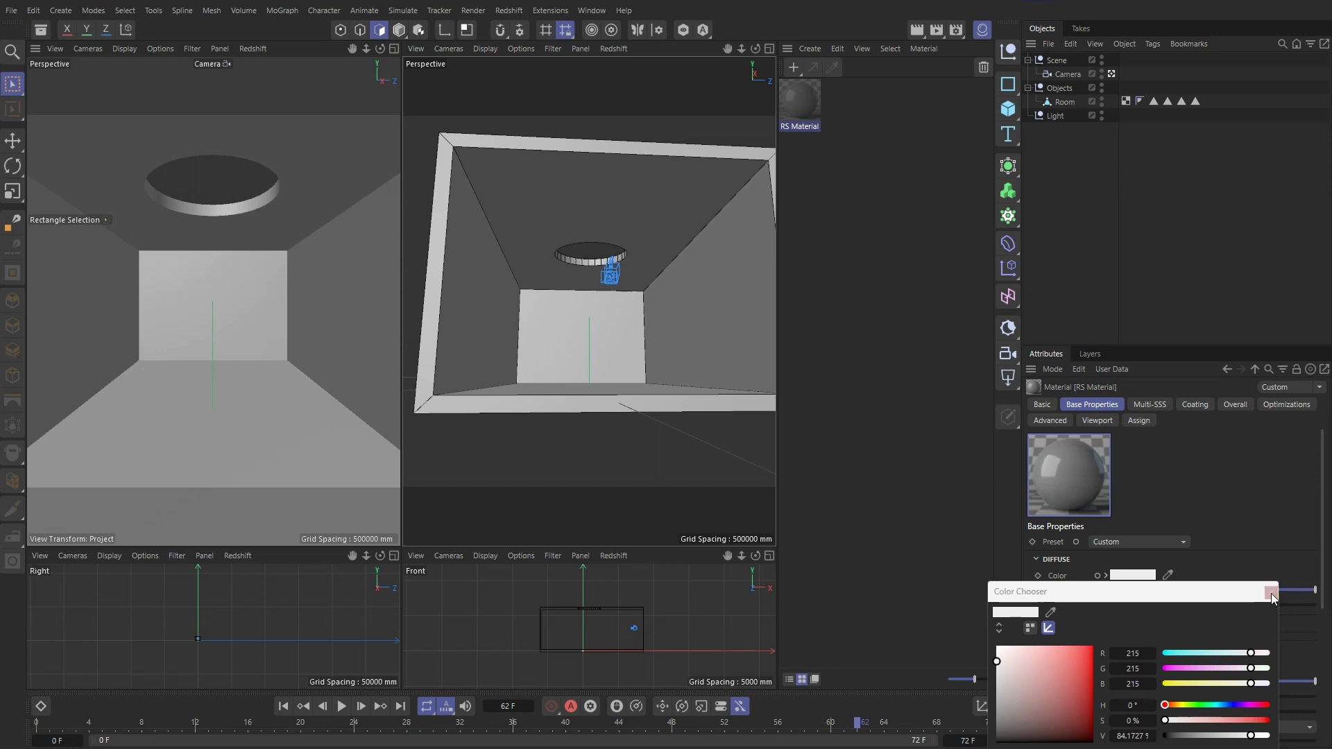
- Set the Refraction Weight to 0.5
scroll(1199, 517, "down", 8)
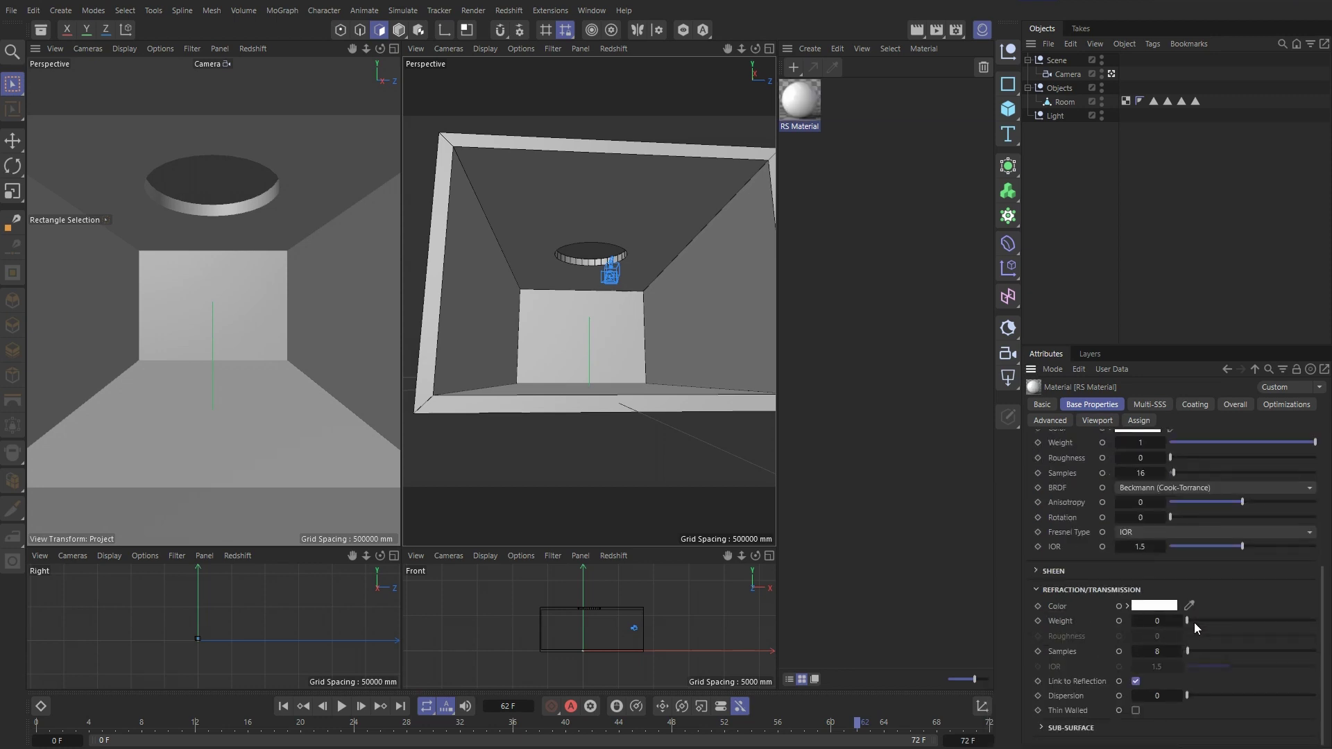
left_click_drag(1187, 621, 1316, 621)
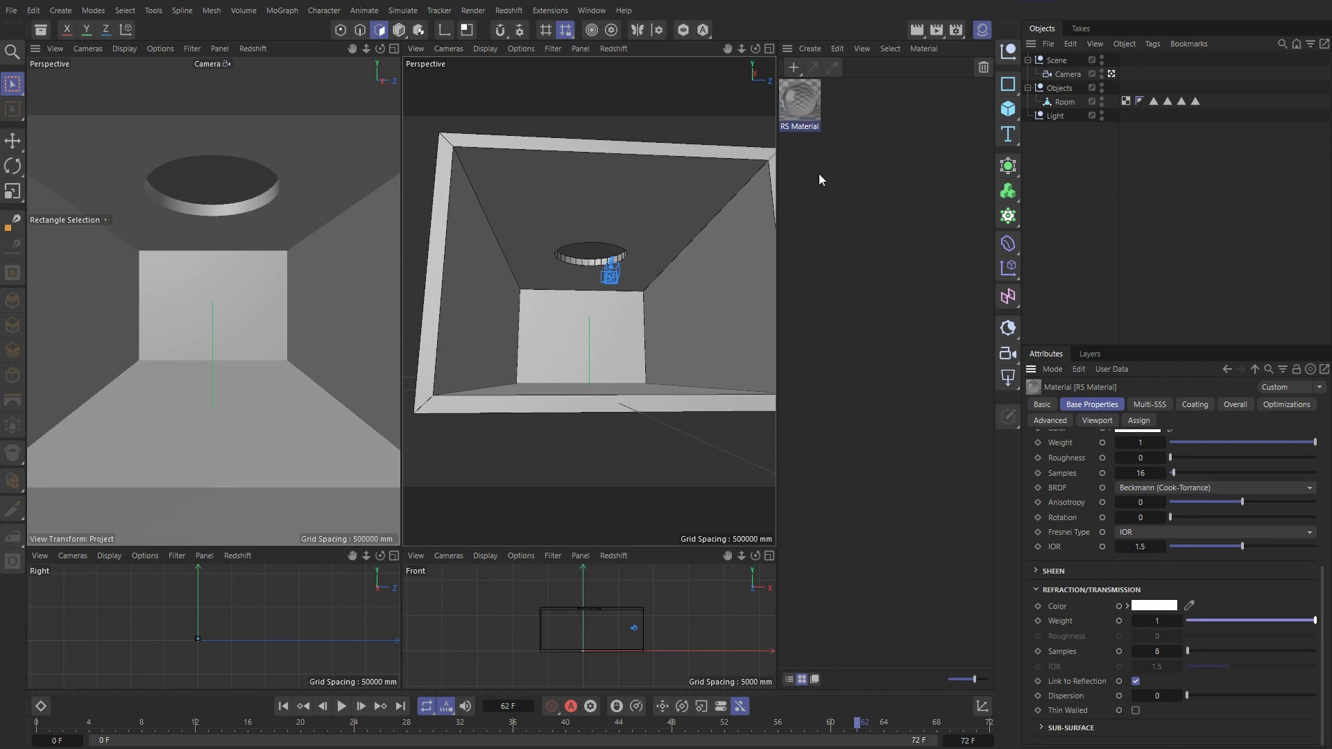
left_click(1247, 620)
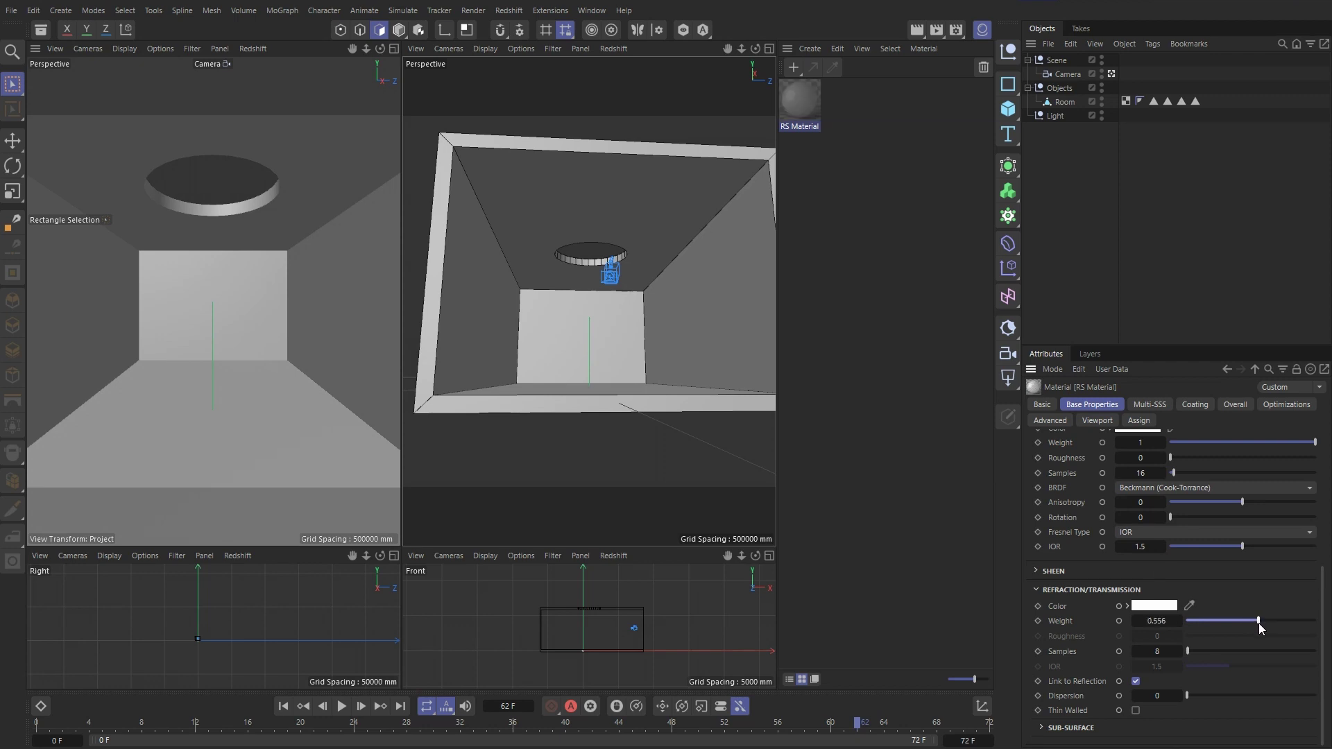
left_click_drag(1258, 623, 1246, 619)
left_click(1151, 620)
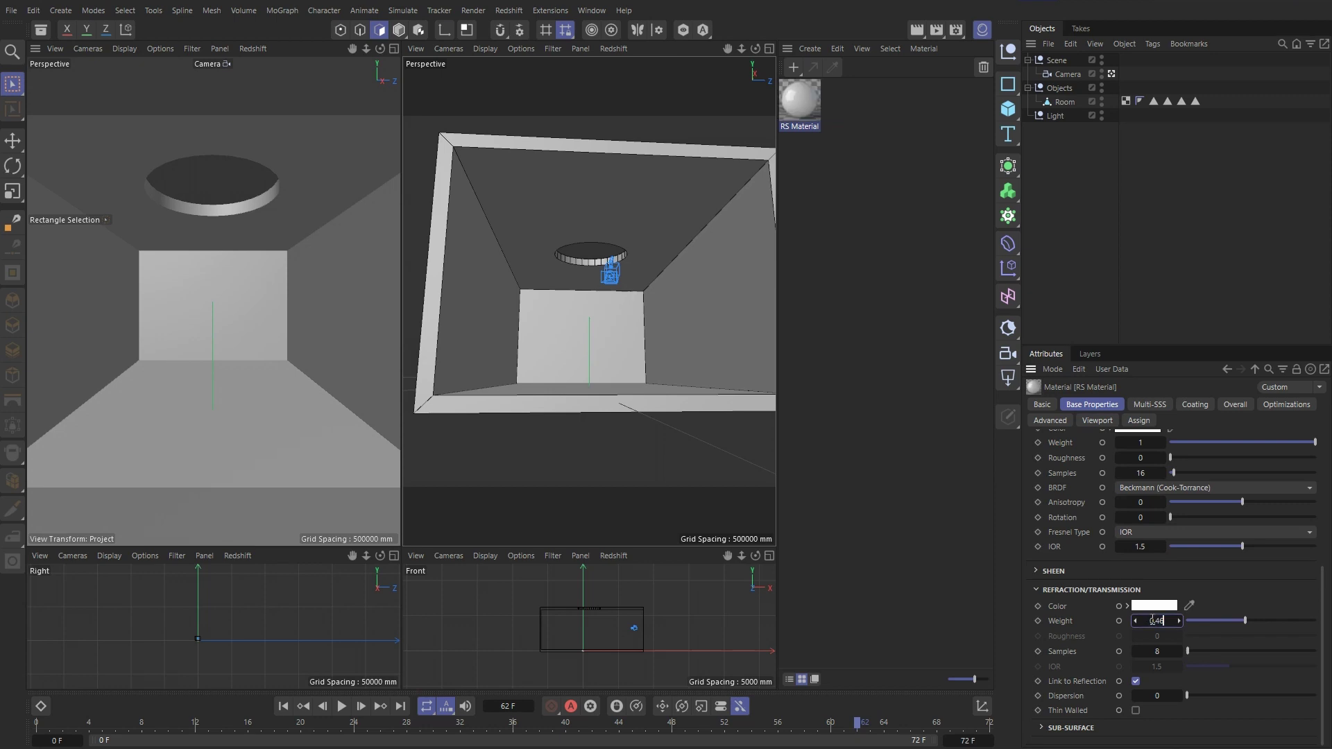
type("0.5")
key("Return")
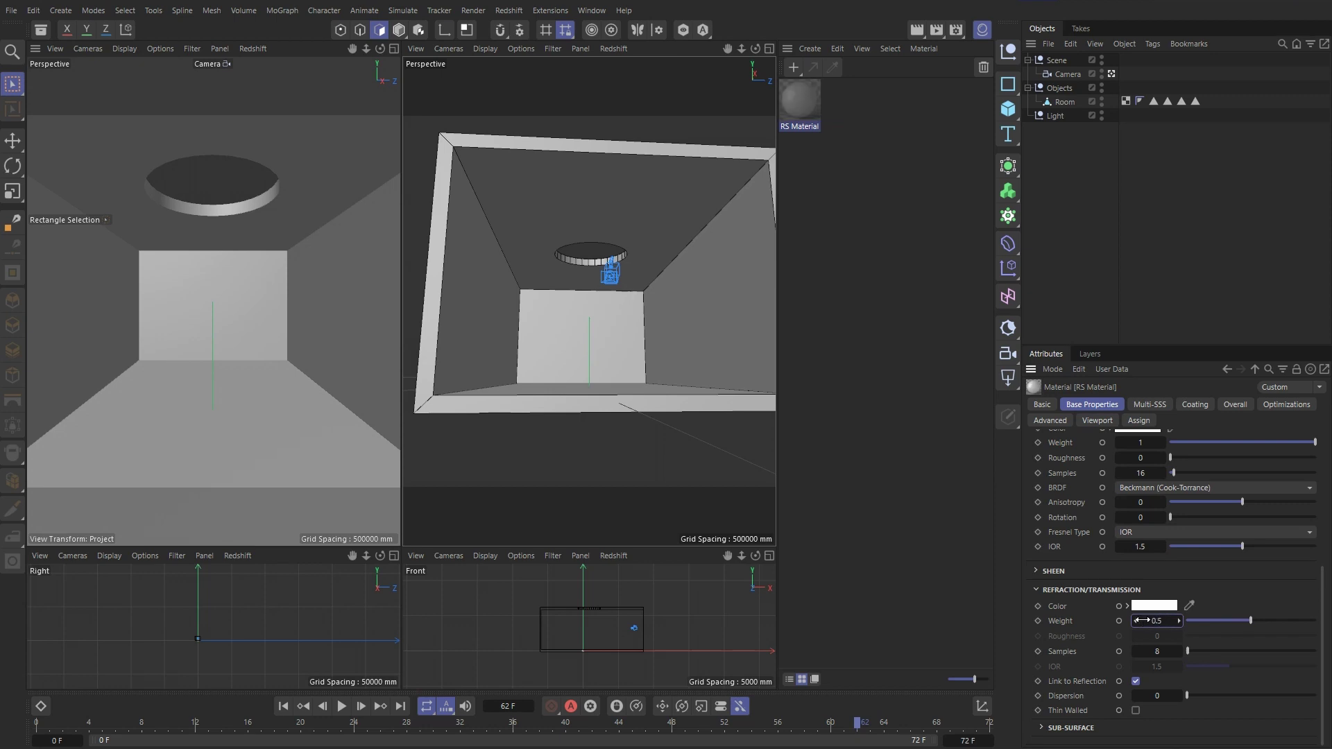
- Rename the material to 'Ceiling'
double_click(805, 127)
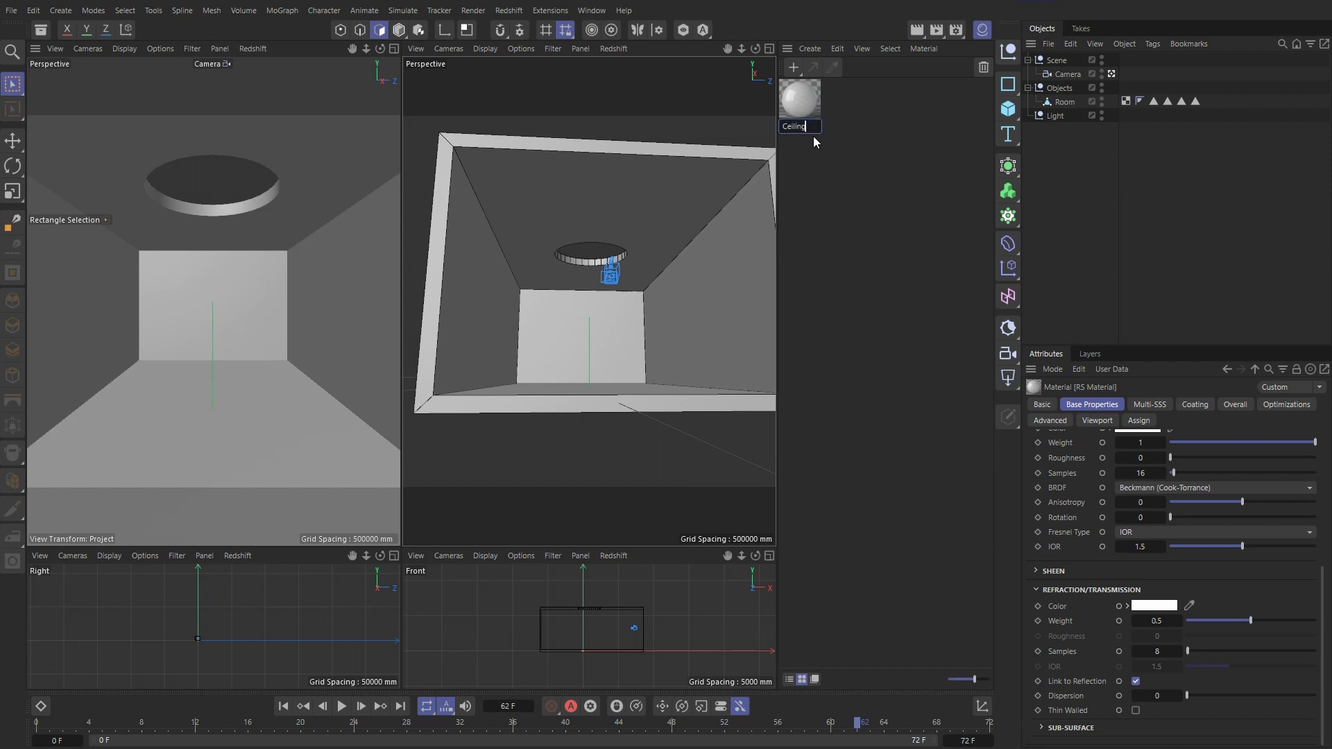
type("Ceiling")
key("Return")
left_click(1046, 129)
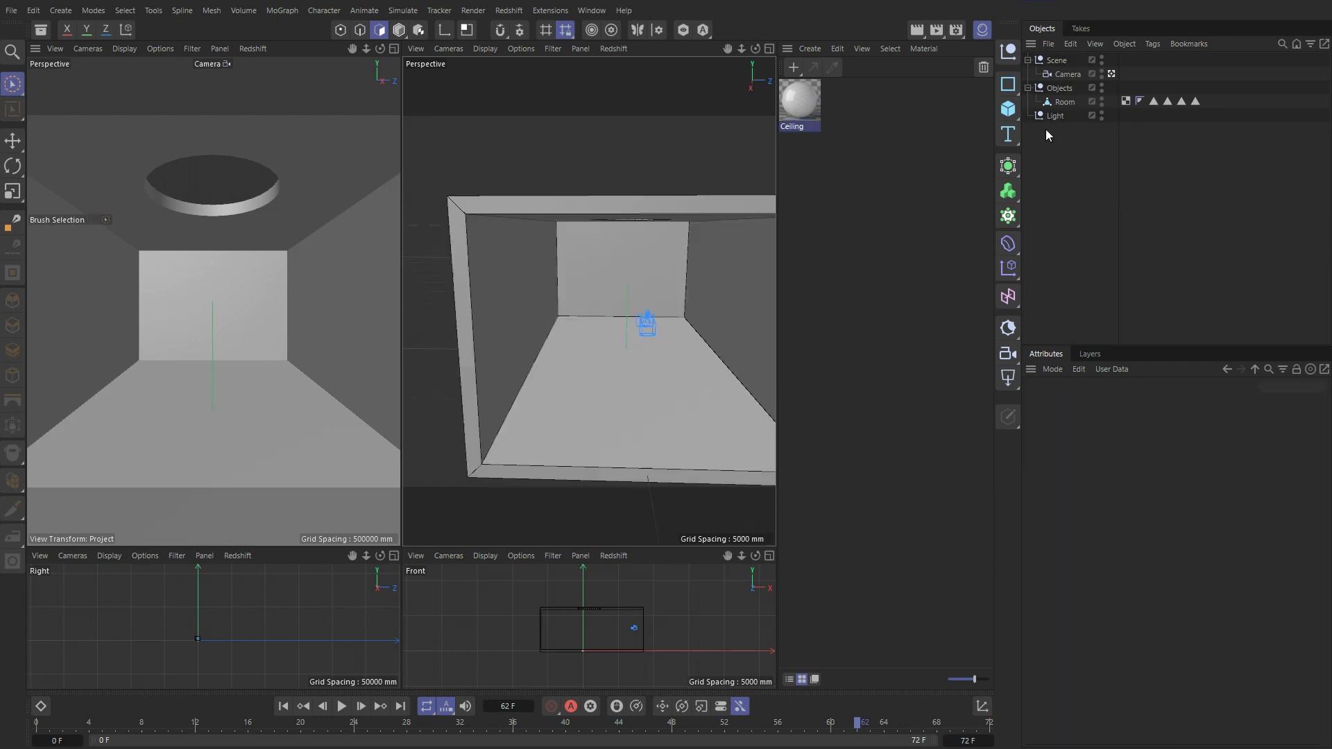
- Apply the Ceiling material to the Room's selected ceiling polygons
left_click(1068, 103)
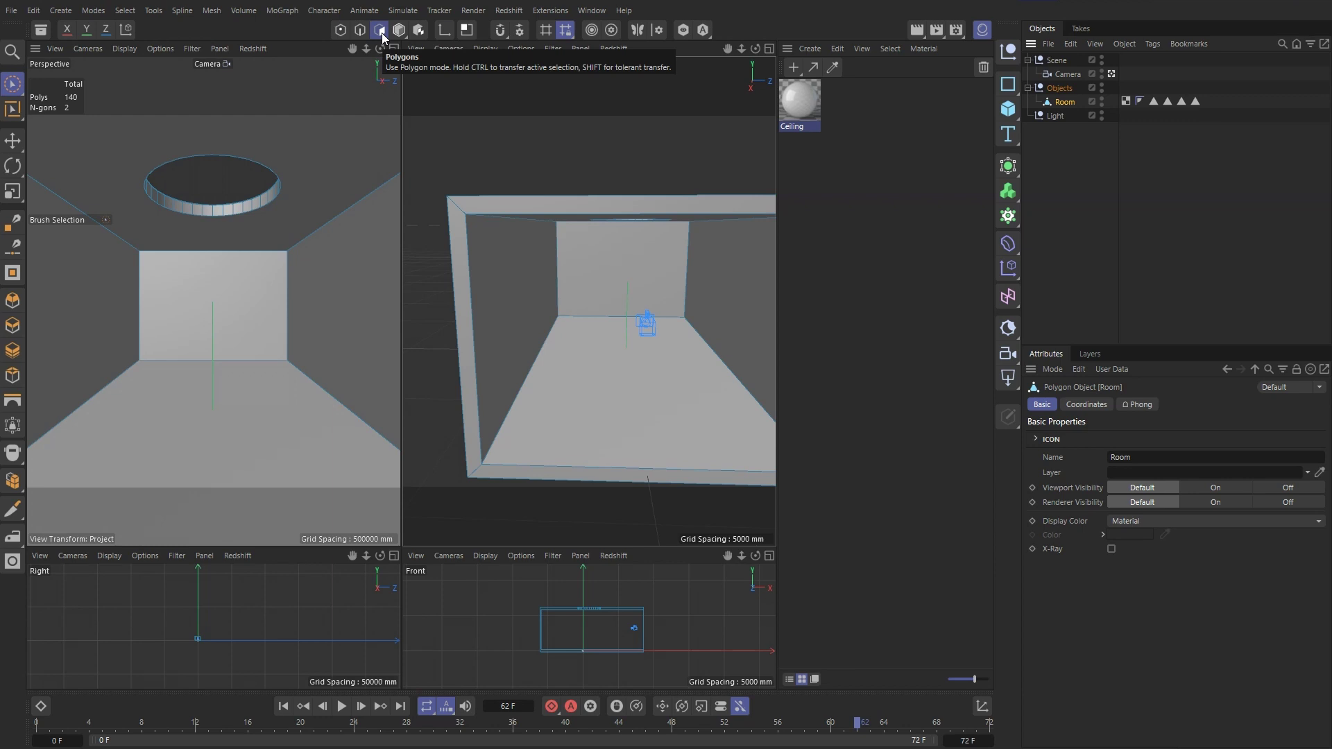
scroll(572, 293, "down", 5)
left_click_drag(572, 293, 582, 222, "alt")
left_click(582, 217)
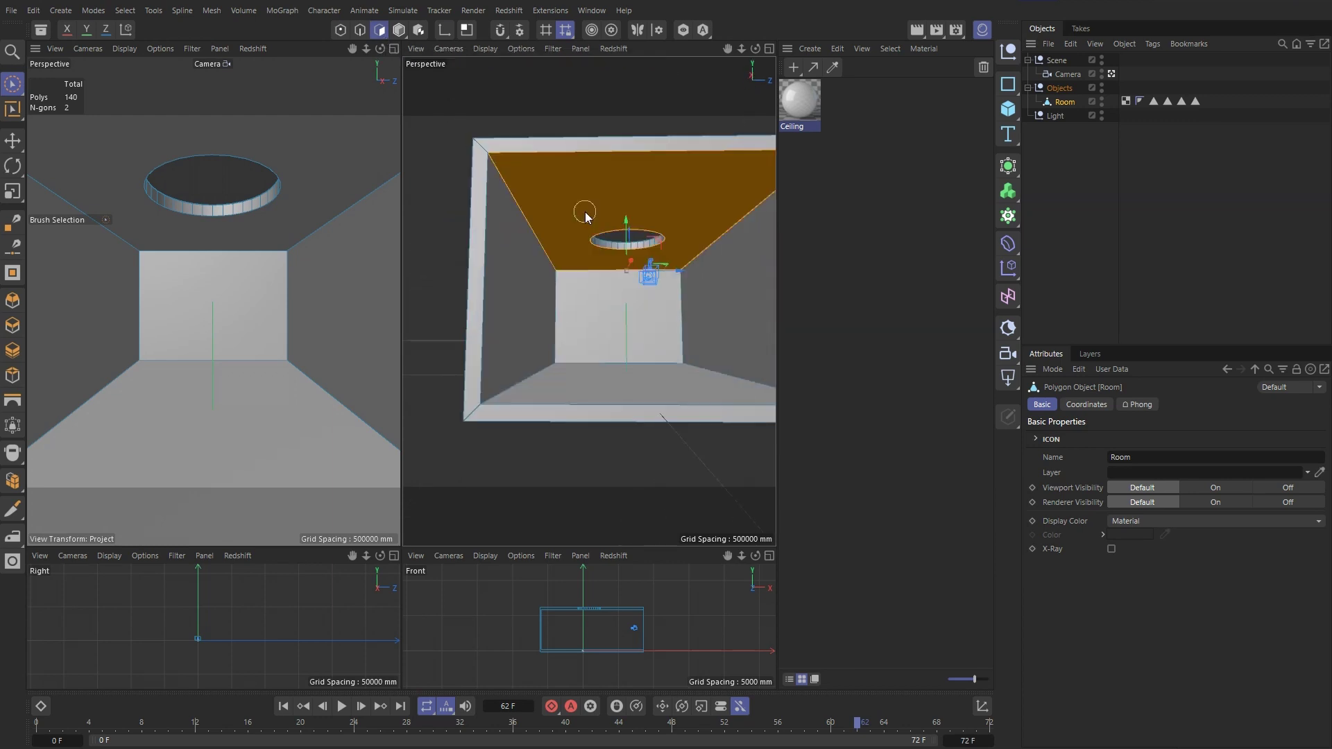
left_click_drag(801, 111, 680, 186)
scroll(529, 211, "down", 4)
left_click(450, 205)
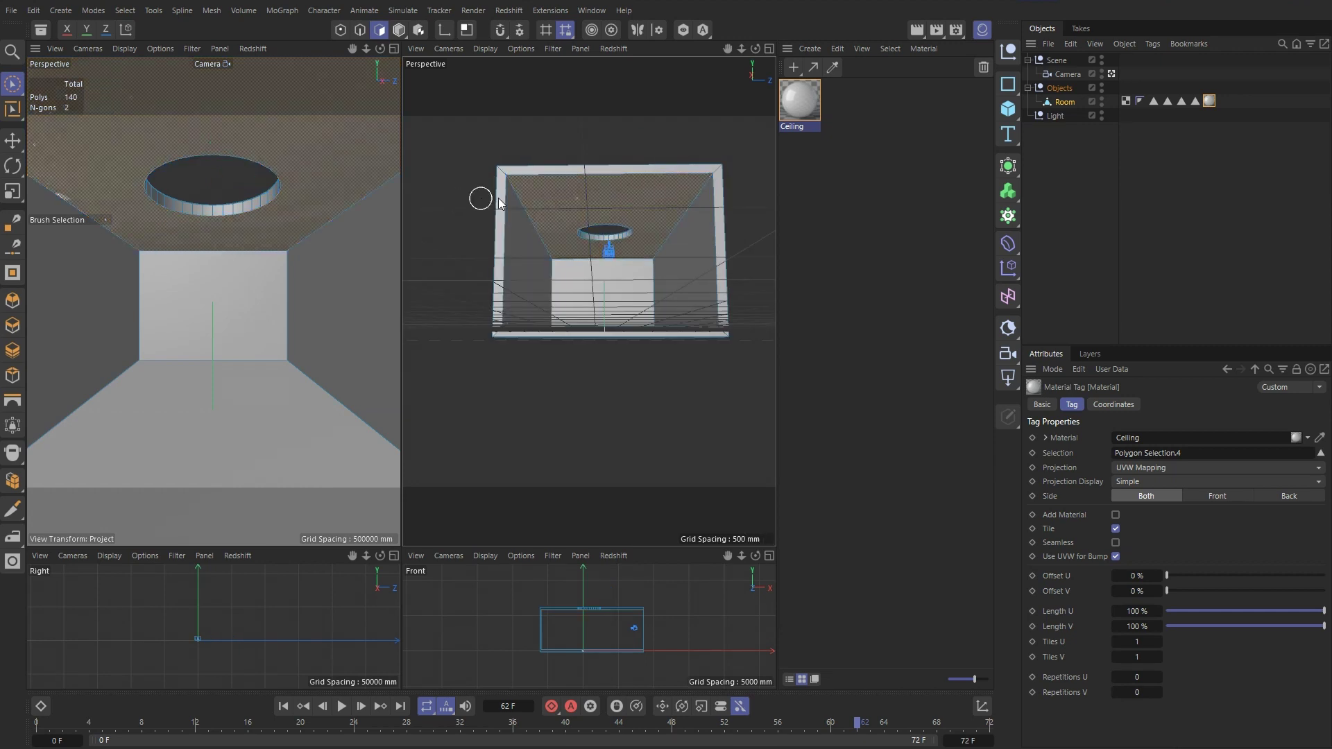
- Orbit outside the box and select the polygons of its top
scroll(574, 217, "up", 5)
scroll(555, 331, "up", 1)
scroll(559, 329, "down", 6)
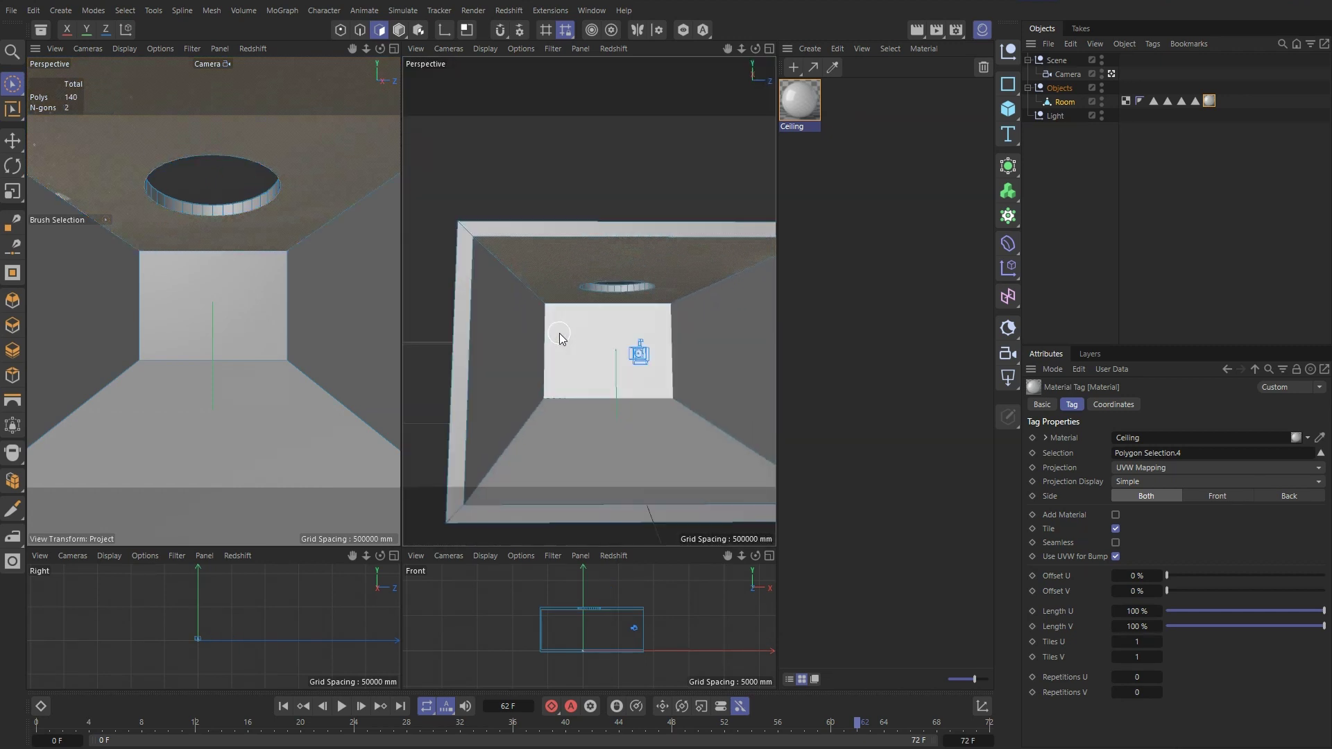
scroll(551, 329, "down", 4)
mouse_move(574, 359)
left_mouse_down("alt")
mouse_move(585, 372)
mouse_move(550, 244)
mouse_move(550, 291)
mouse_move(580, 289)
mouse_move(575, 335)
left_mouse_up("alt")
scroll(579, 347, "up", 5)
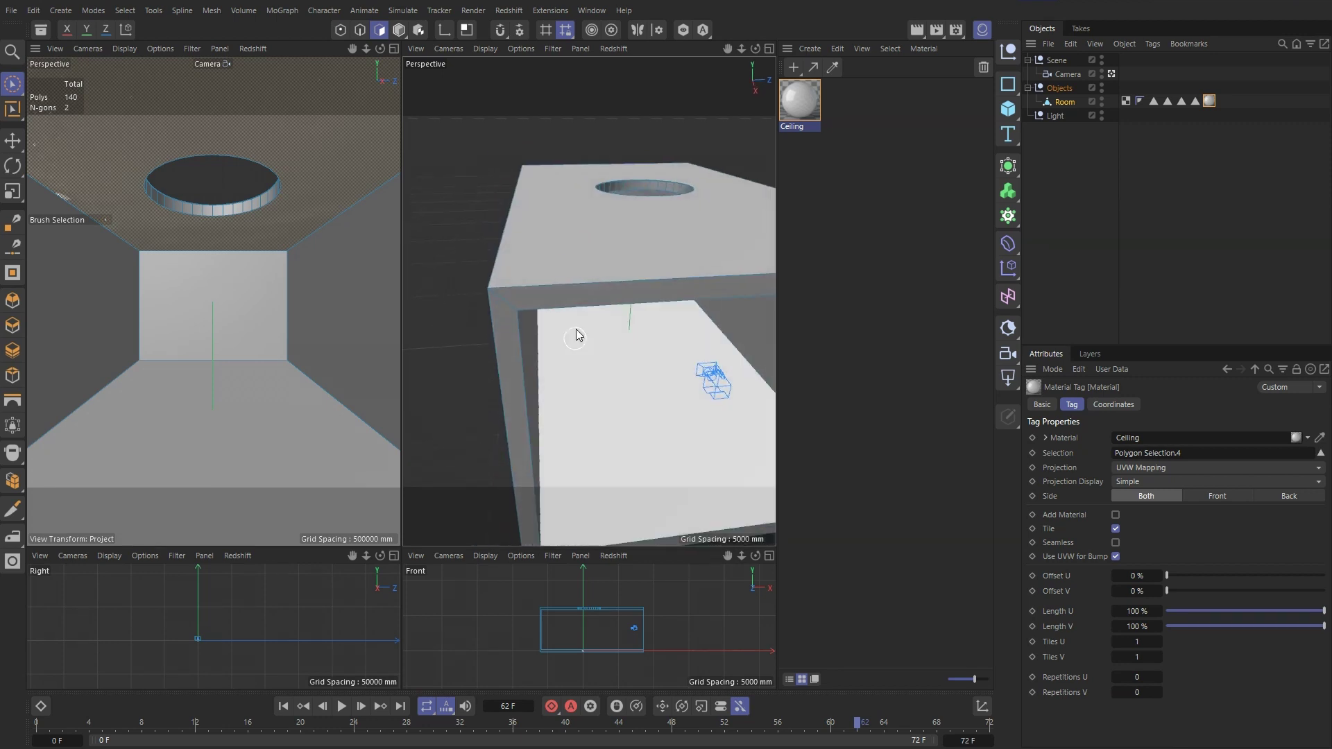
left_click_drag(583, 253, 560, 236, "alt")
left_click(571, 240)
- Split the top polygons into a separate object, undoing a trial lift
right_click(546, 244)
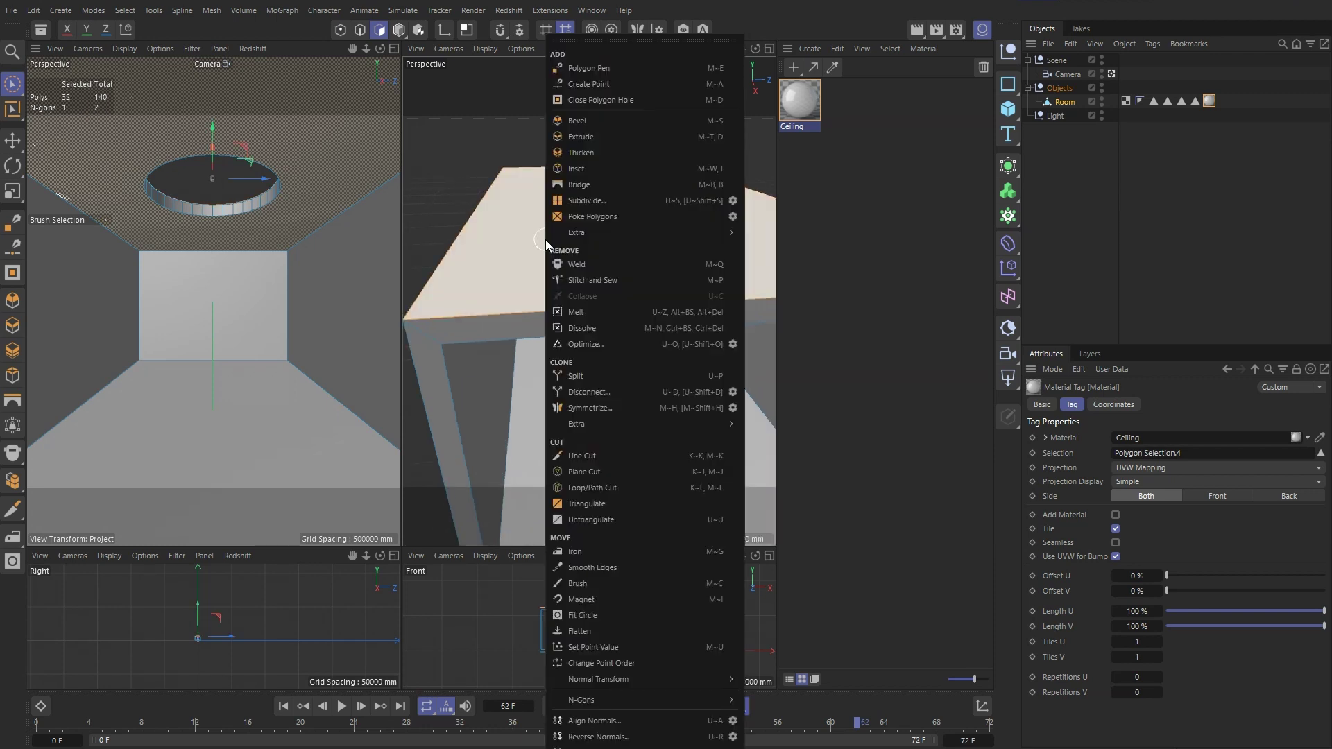
left_click(618, 374)
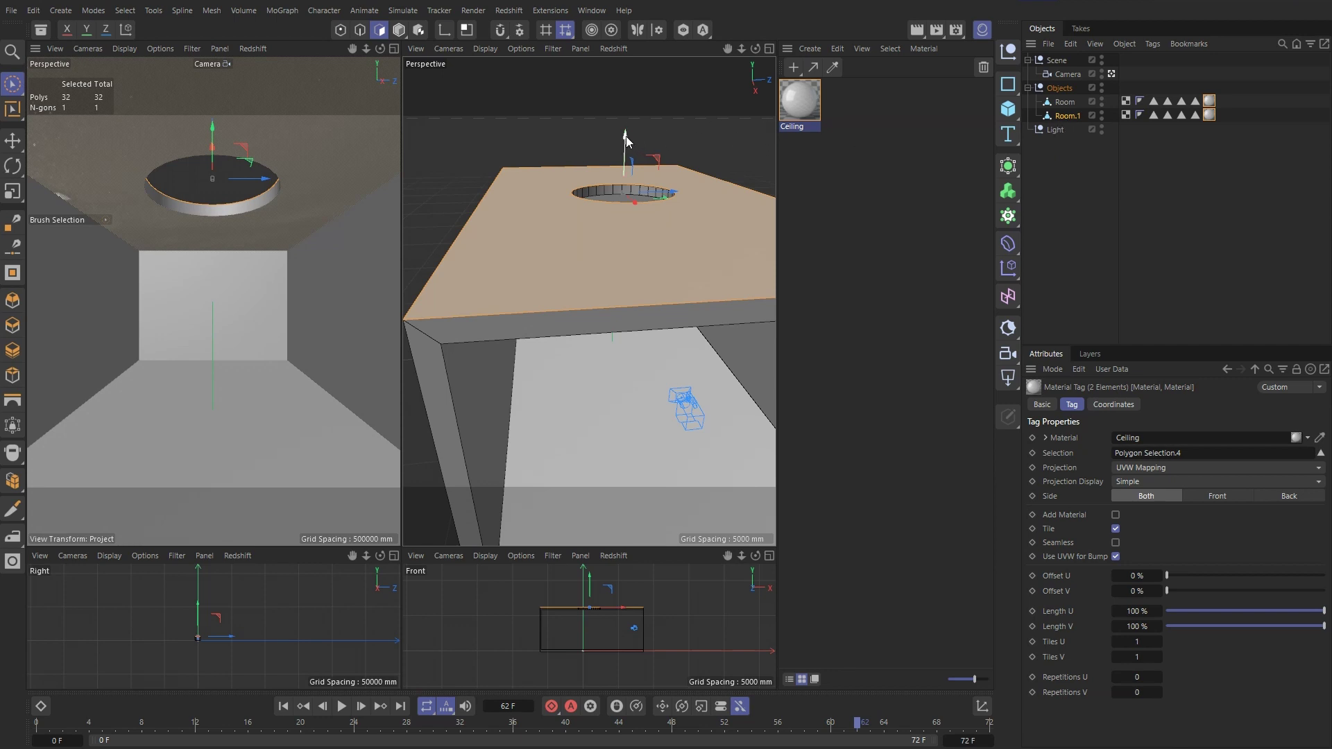
left_click_drag(625, 139, 621, 109)
key("ctrl+z")
- Remove the material tag from the Room.1 copy
left_click(1068, 116)
left_click(1067, 163)
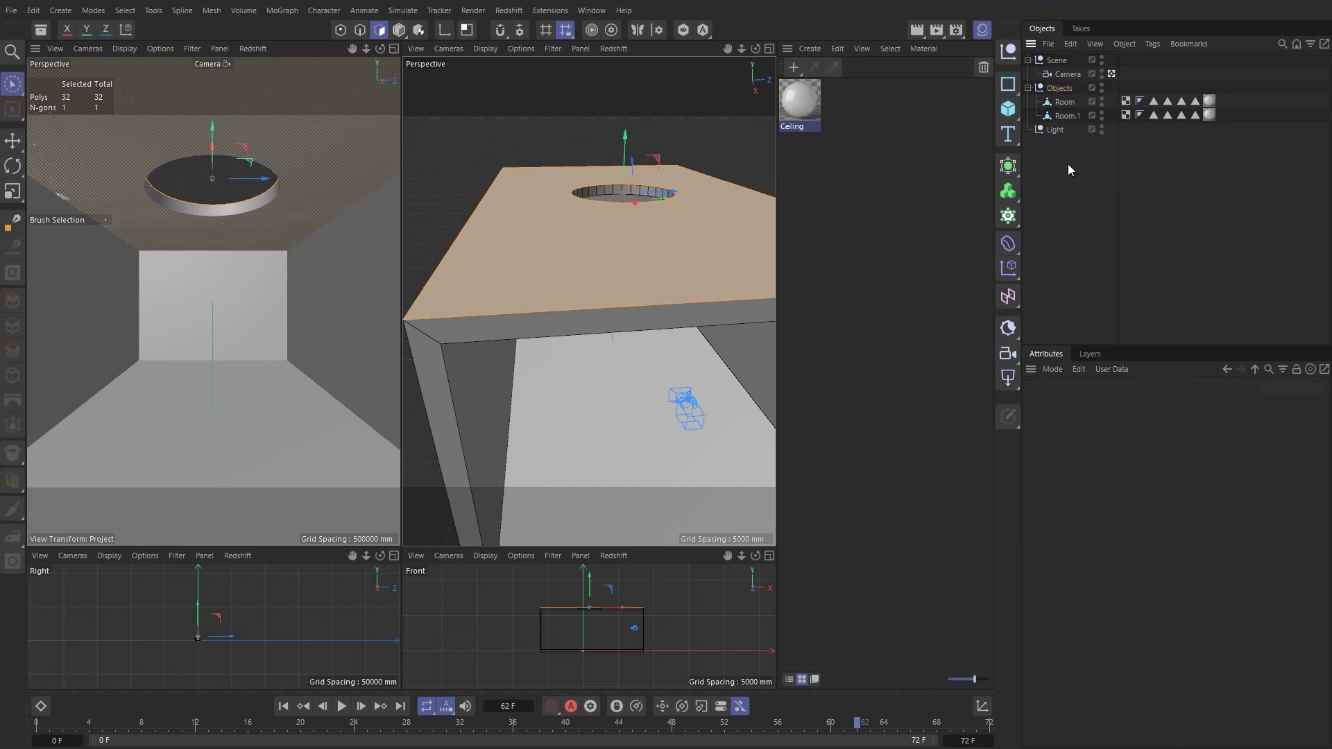
left_click(1067, 116)
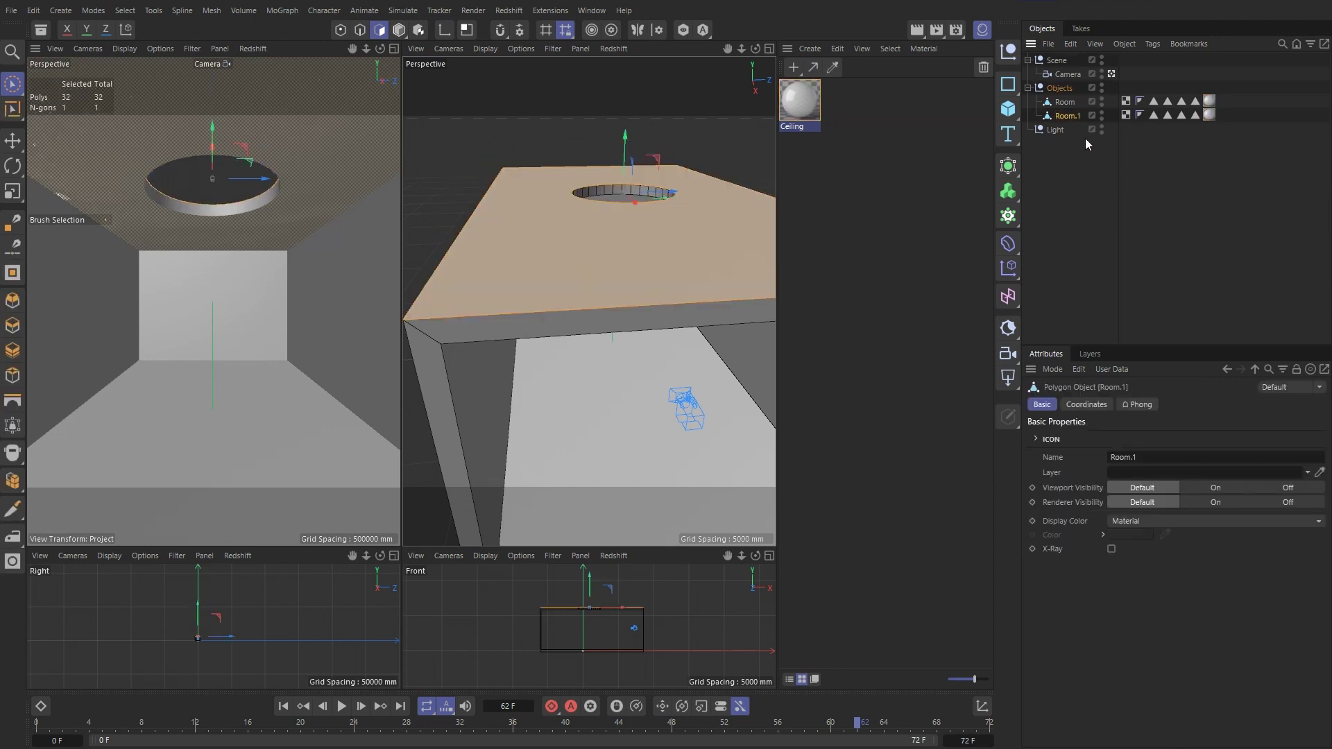
left_click(1208, 114)
key("Delete")
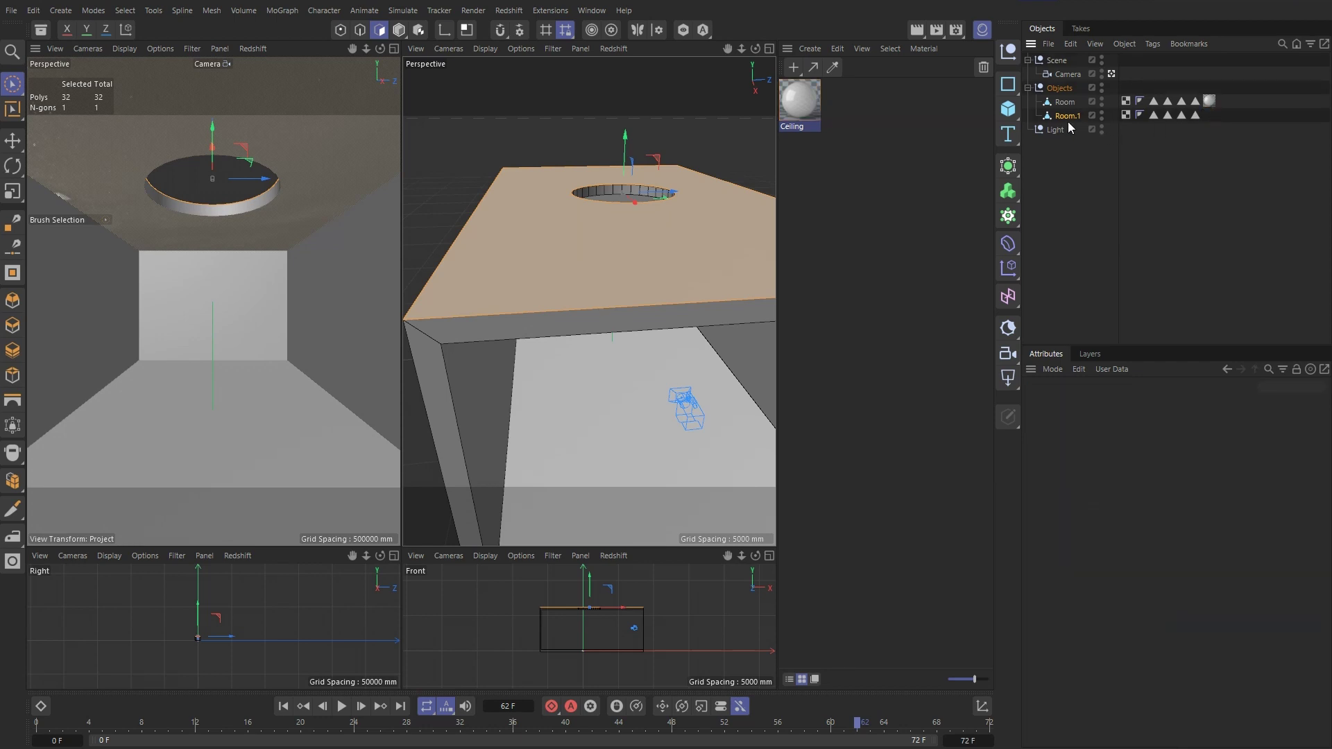
- Rename Room.1 to 'Ceiling light'
double_click(1068, 116)
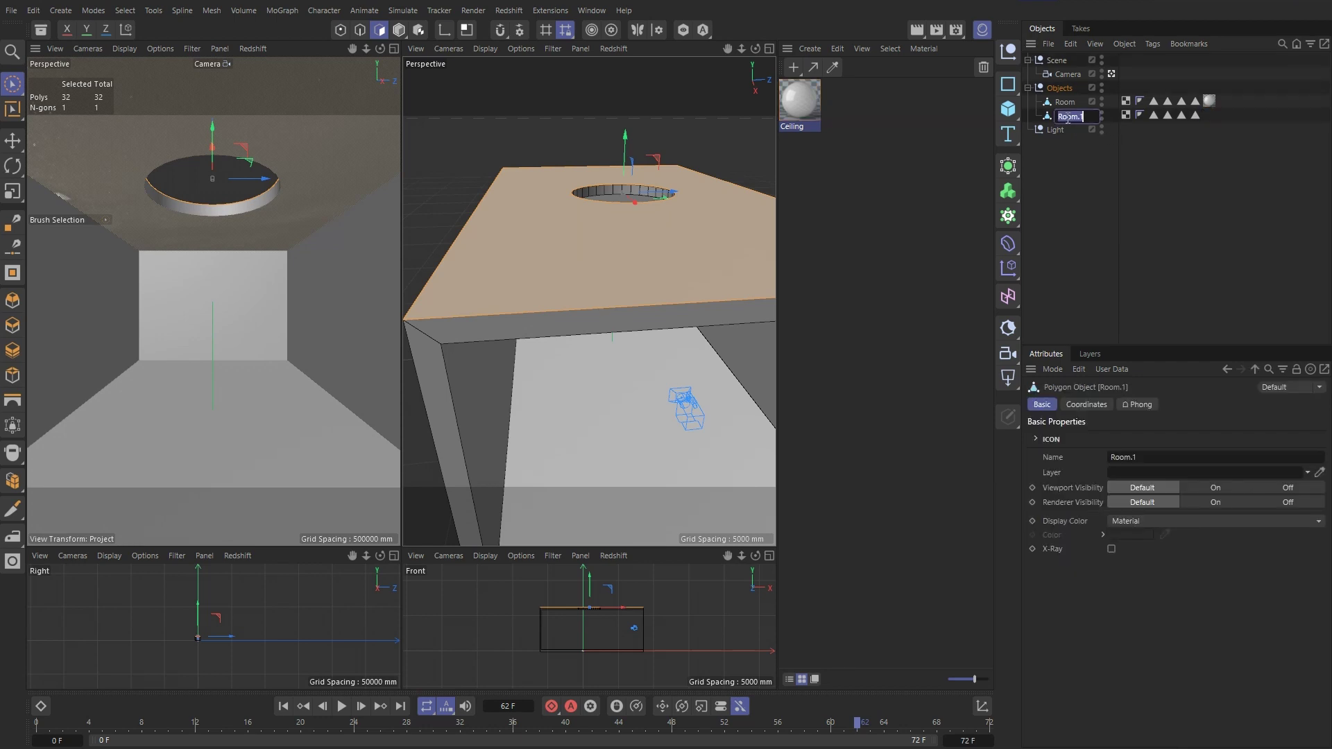
type("Ceiling light")
key("Return")
scroll(592, 227, "down", 2)
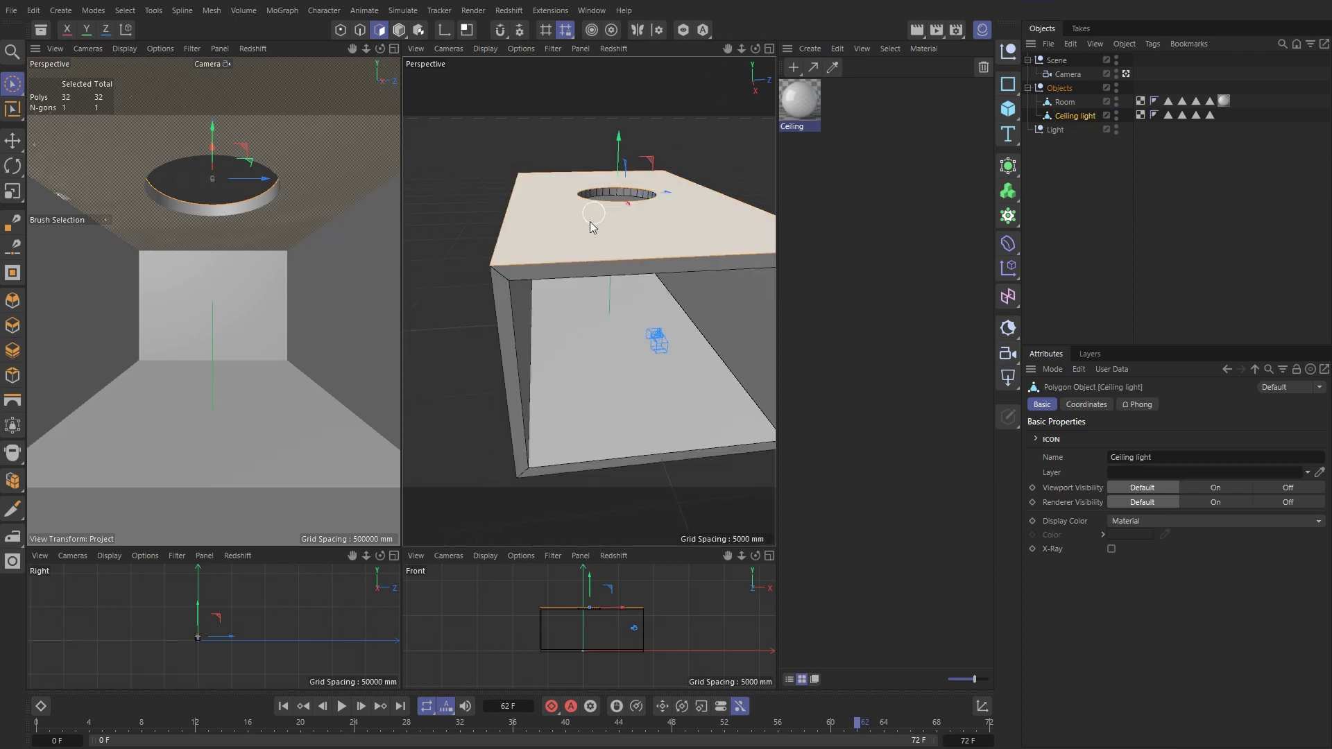
scroll(591, 228, "up", 6)
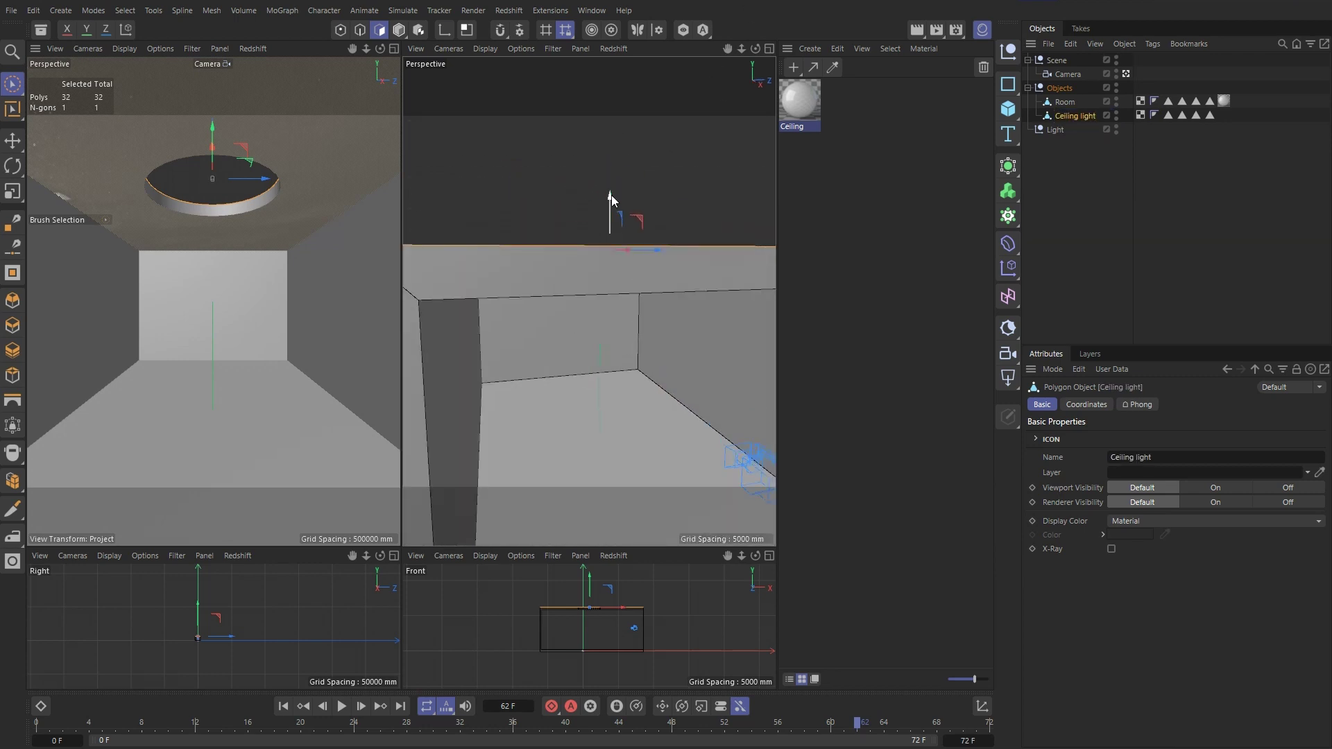
- Lower Ceiling light slightly below the ceiling, then select the Light group
left_click_drag(611, 195, 613, 201)
scroll(596, 209, "down", 3)
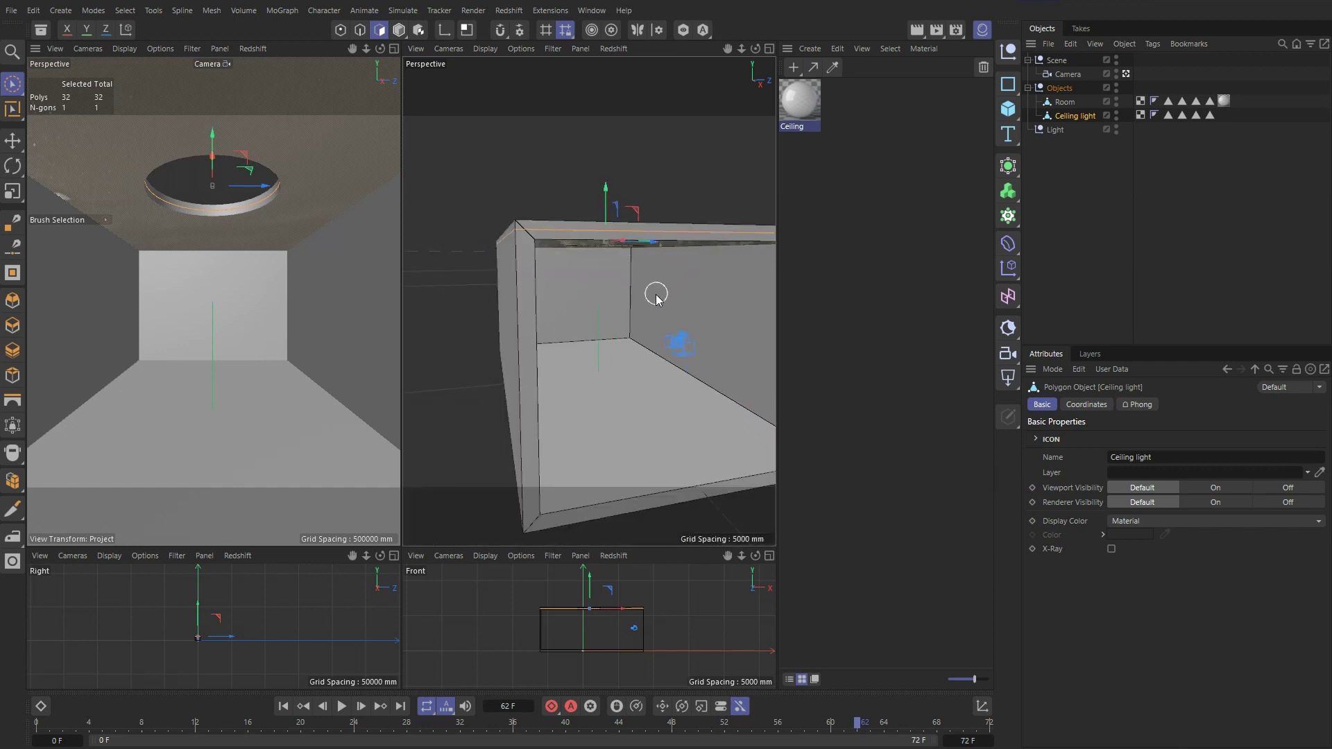
left_click_drag(656, 293, 651, 292, "alt")
left_click(1054, 130)
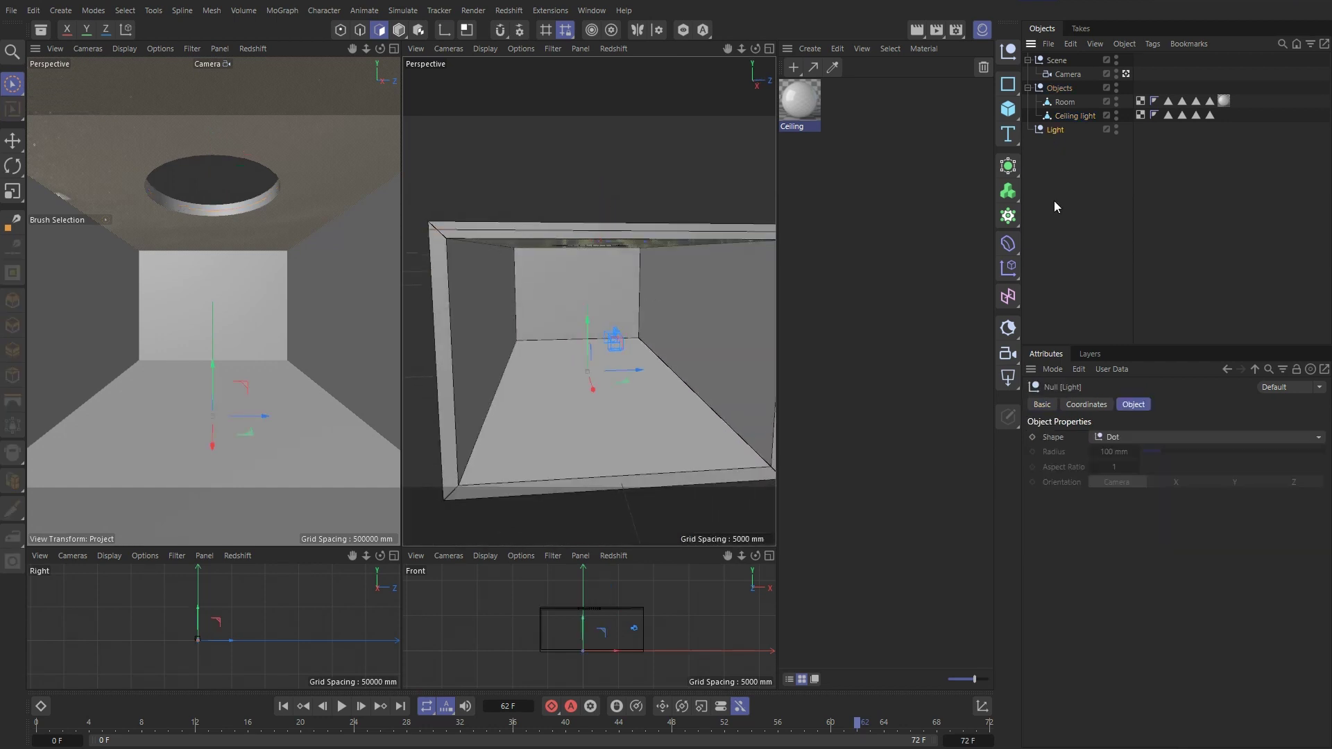
- Add an RS Area Light under Light with Mesh shape using Ceiling light
left_click(1009, 378)
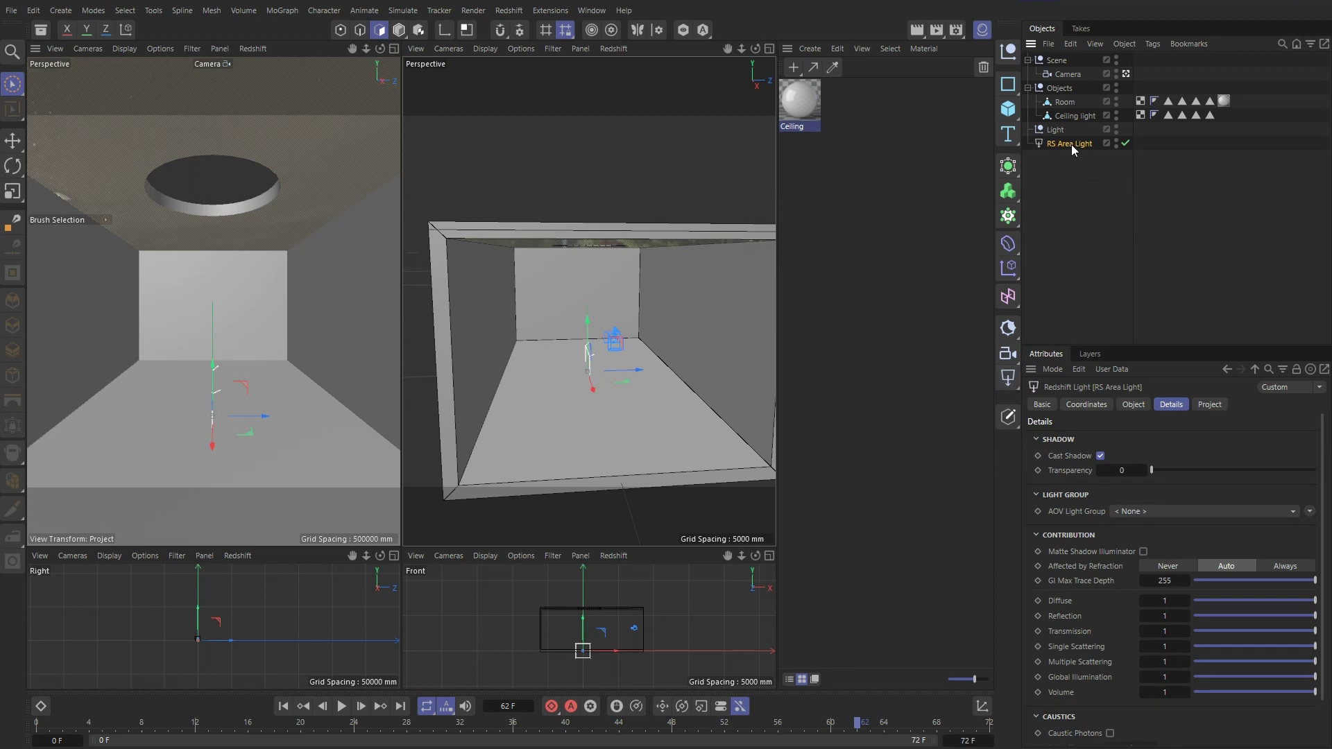
left_click_drag(1071, 145, 1056, 130)
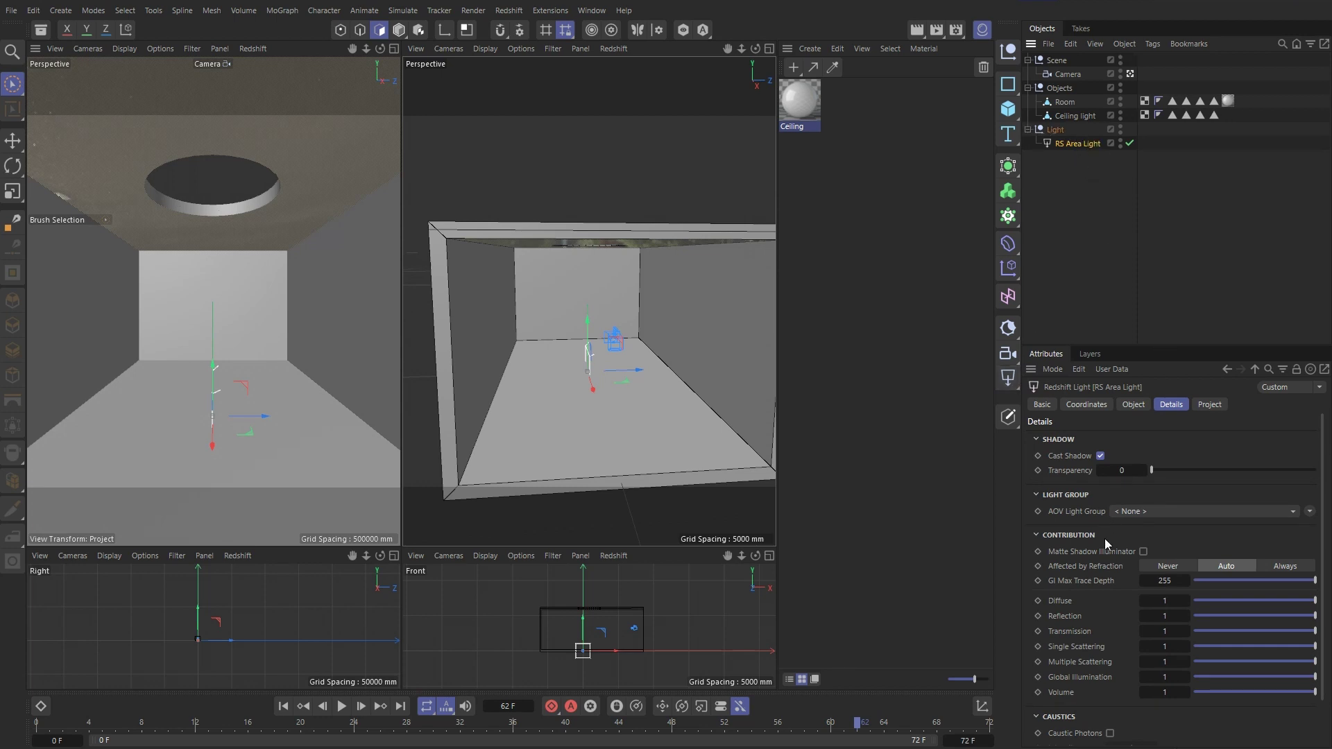
left_click(1131, 405)
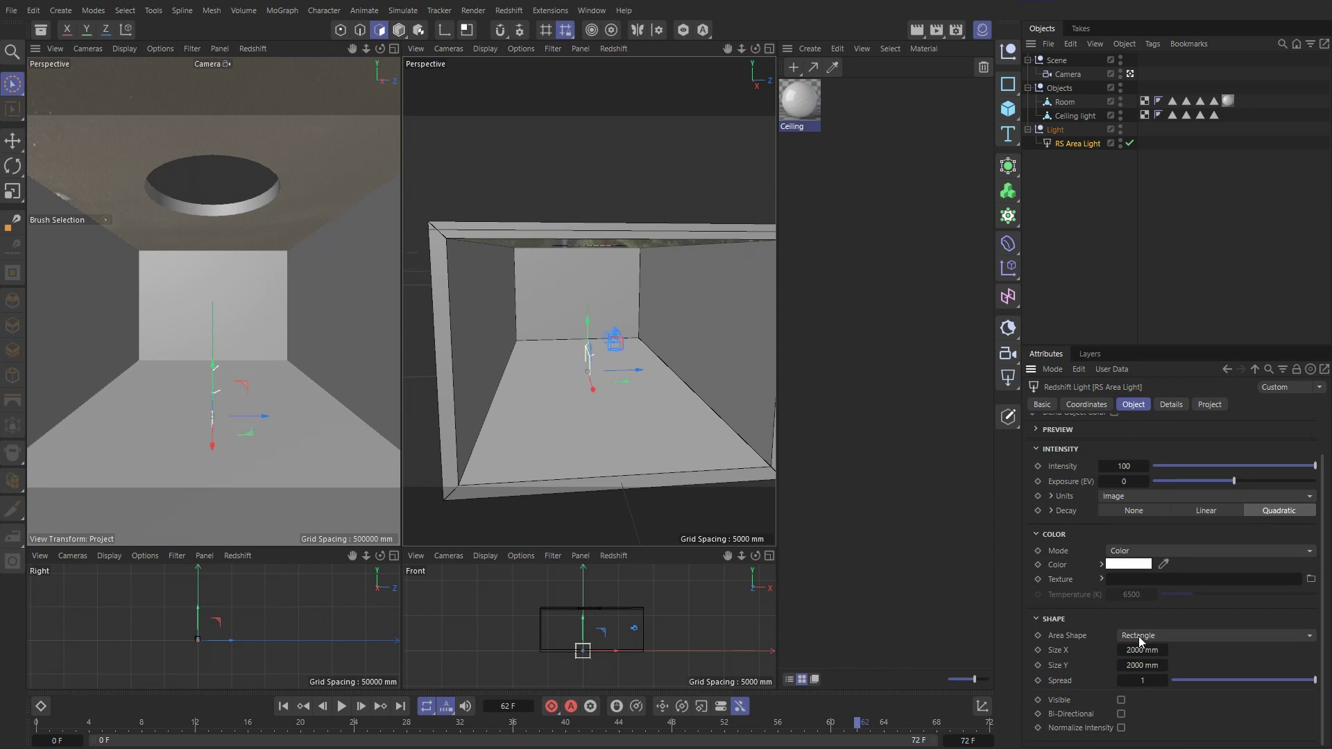
left_click(1166, 638)
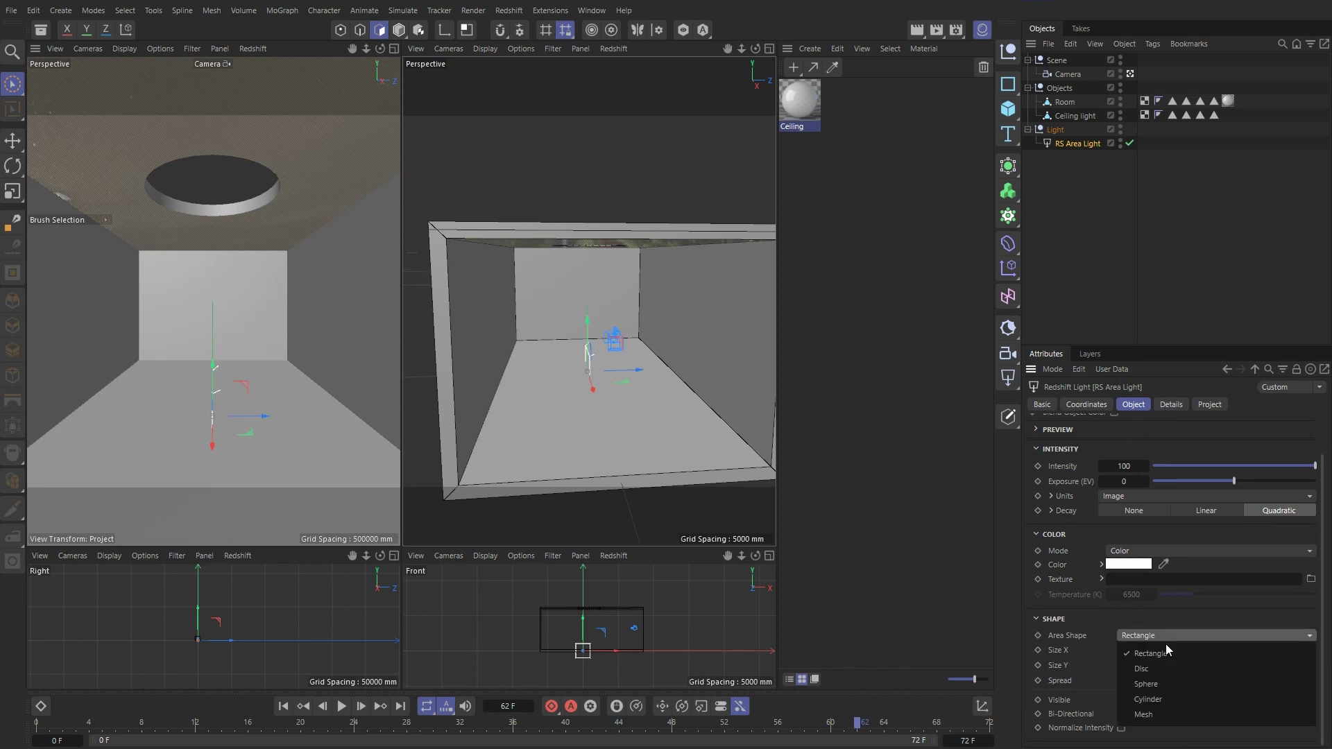
left_click(1172, 717)
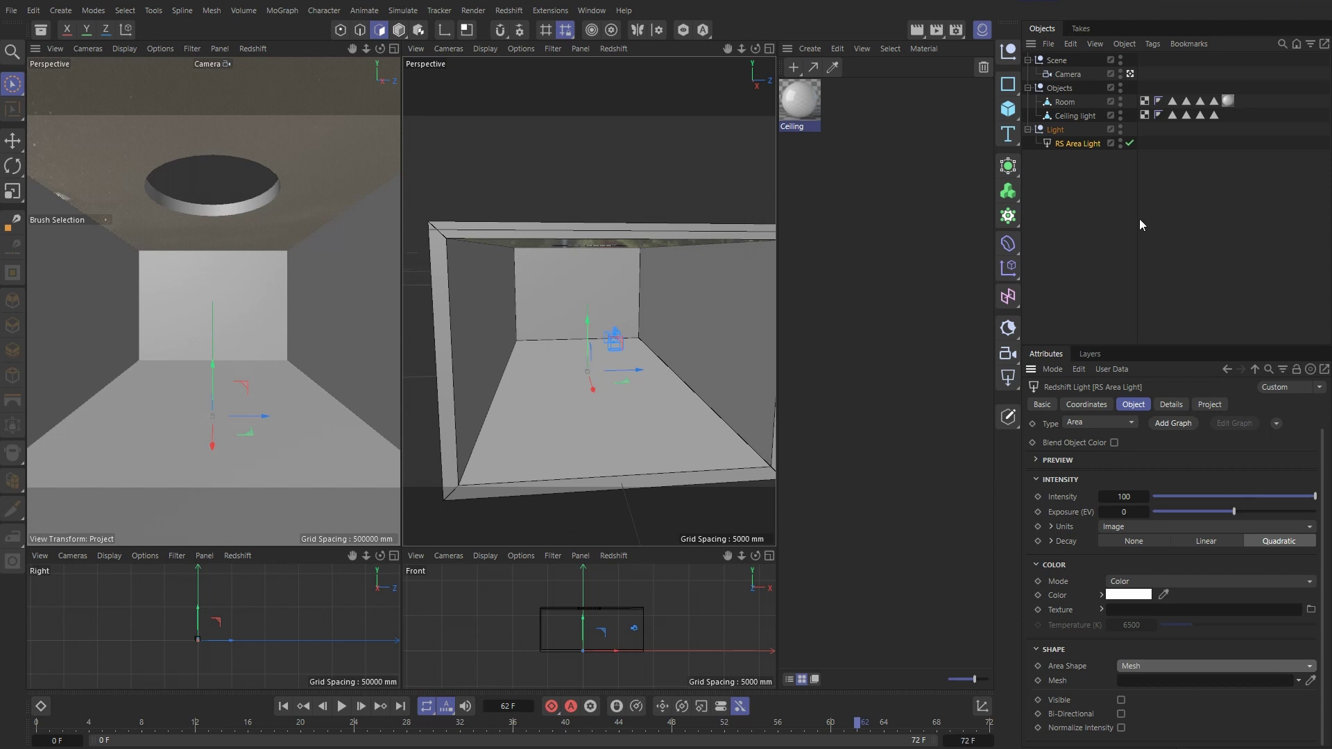
left_click_drag(1080, 115, 1200, 681)
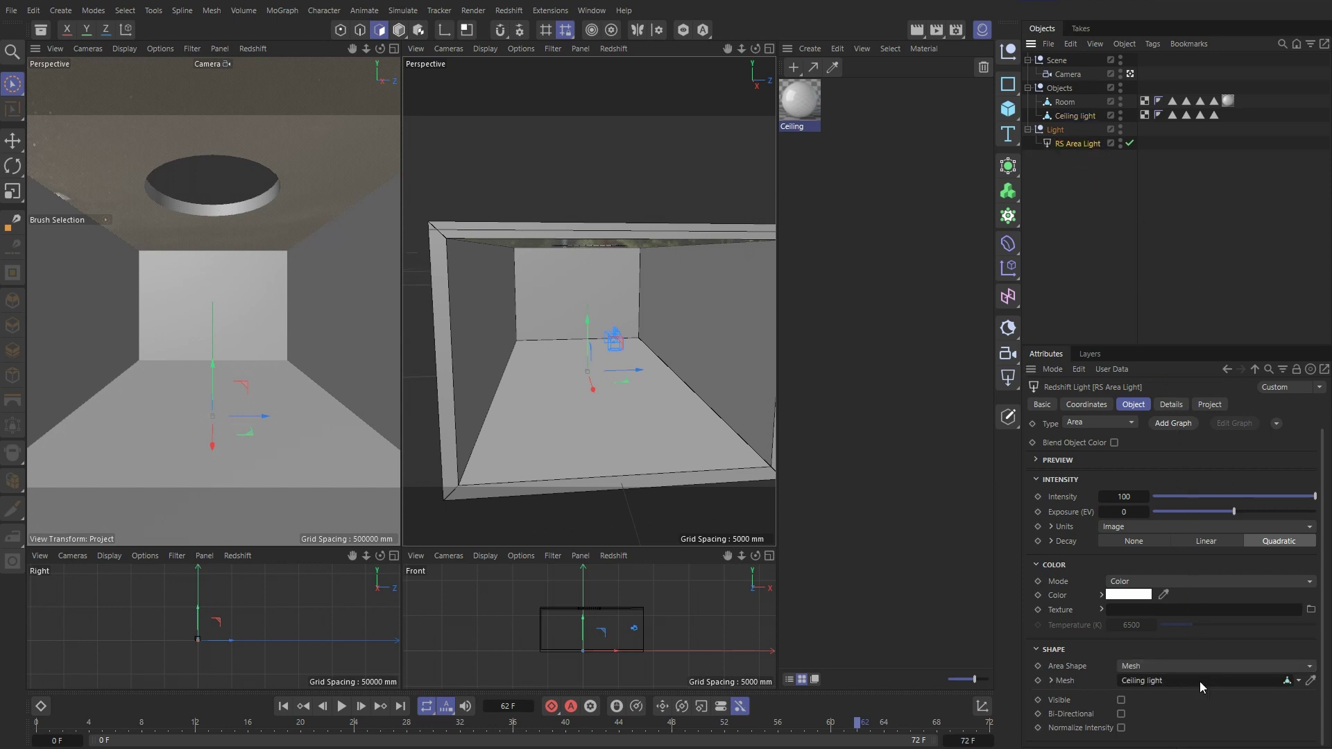
left_click(1196, 1)
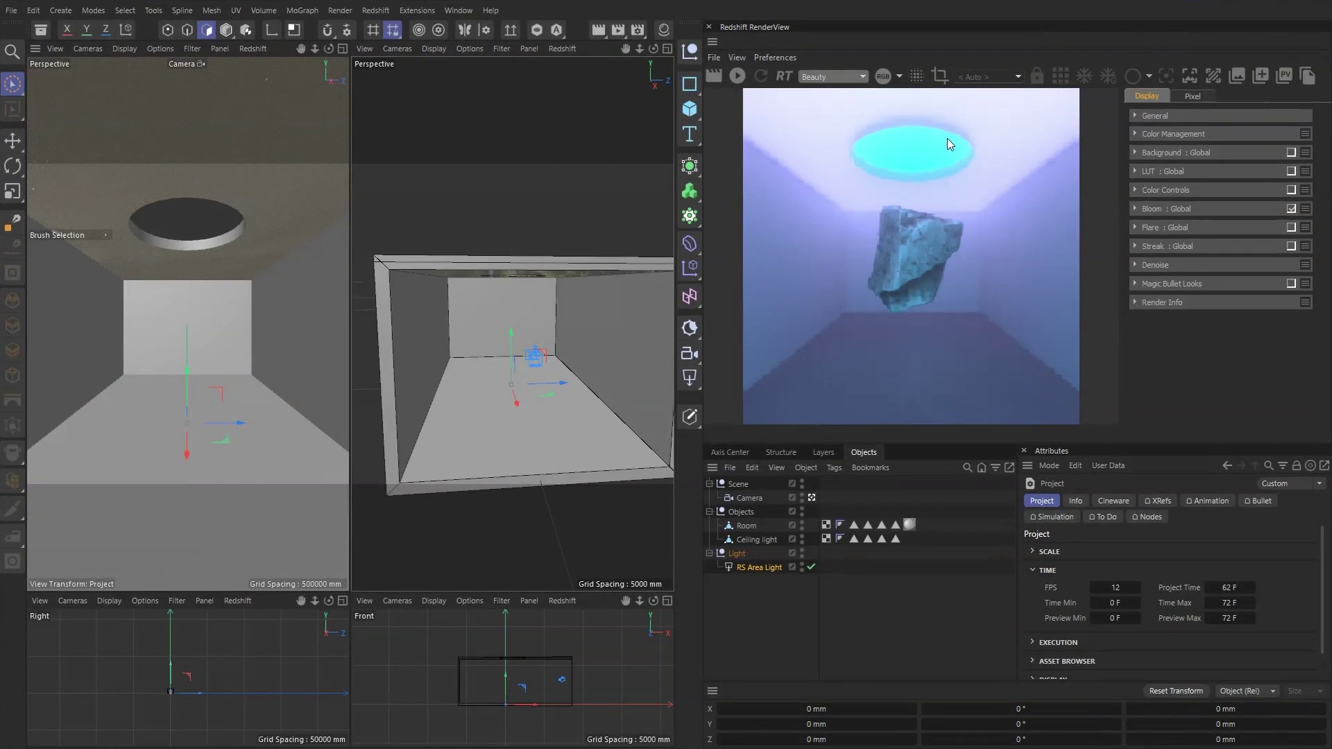
- Start the Redshift RenderView and give Ceiling light a Normal tag with swapped normals
left_click(736, 76)
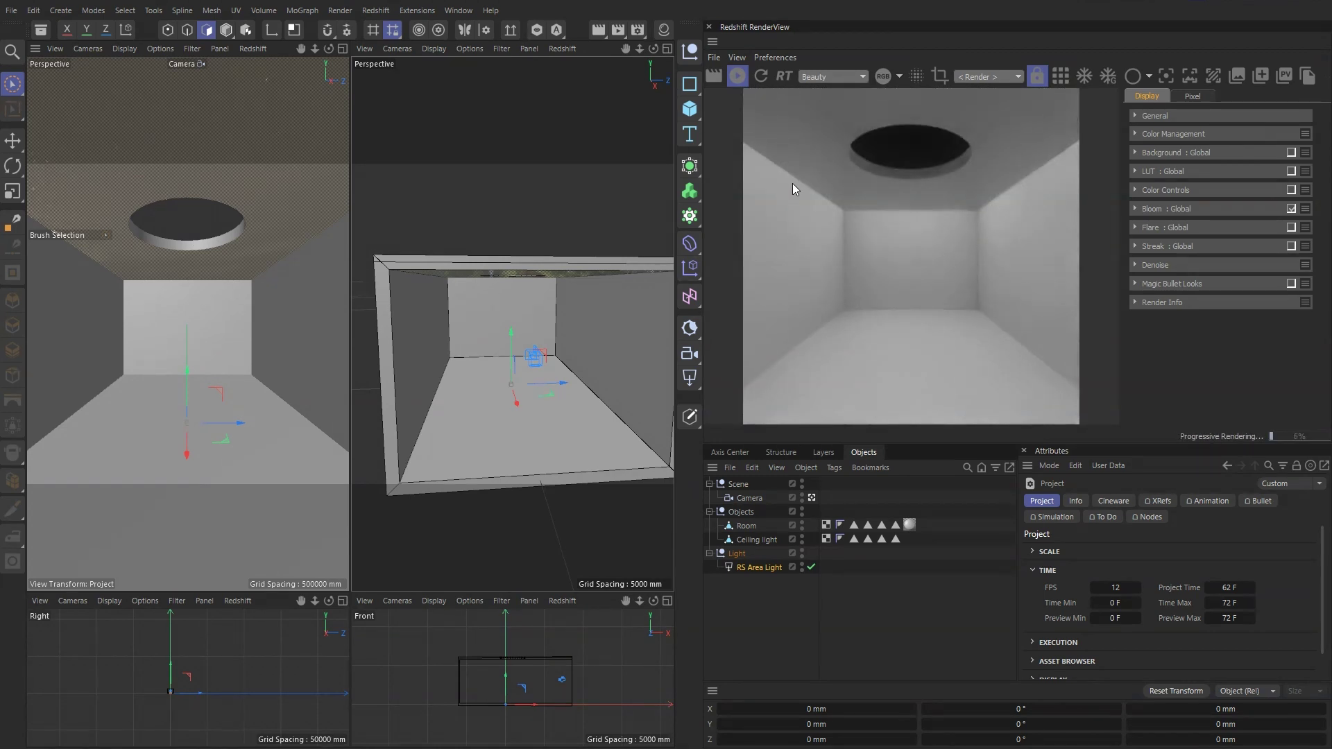
left_click_drag(490, 351, 491, 326, "alt")
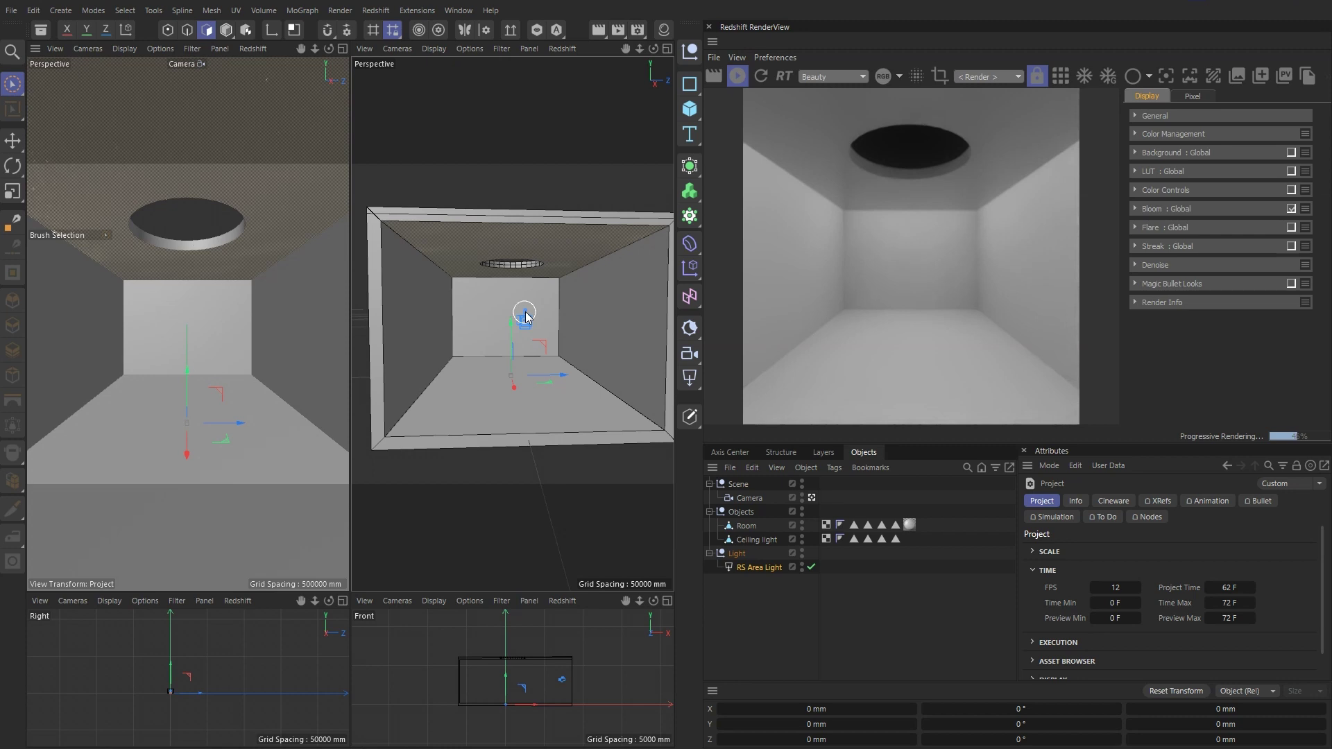
left_click(754, 539)
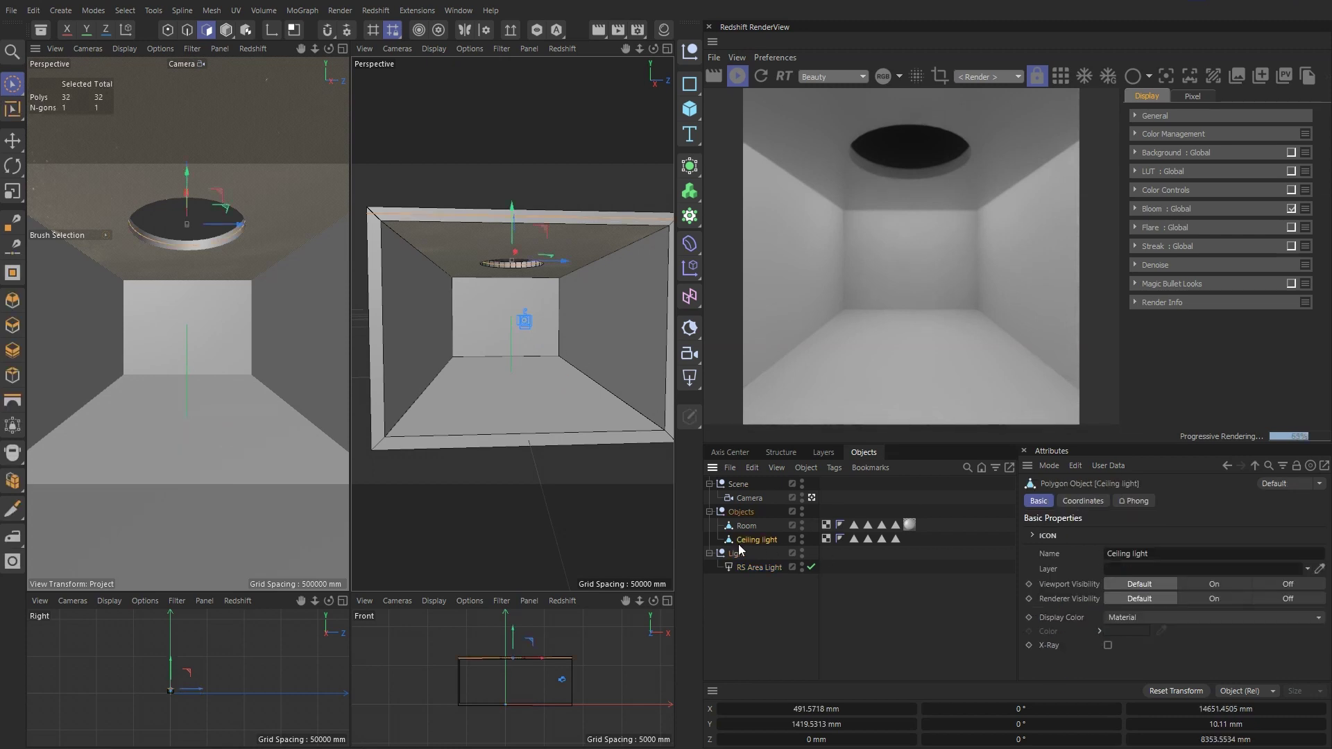
left_click(1140, 502)
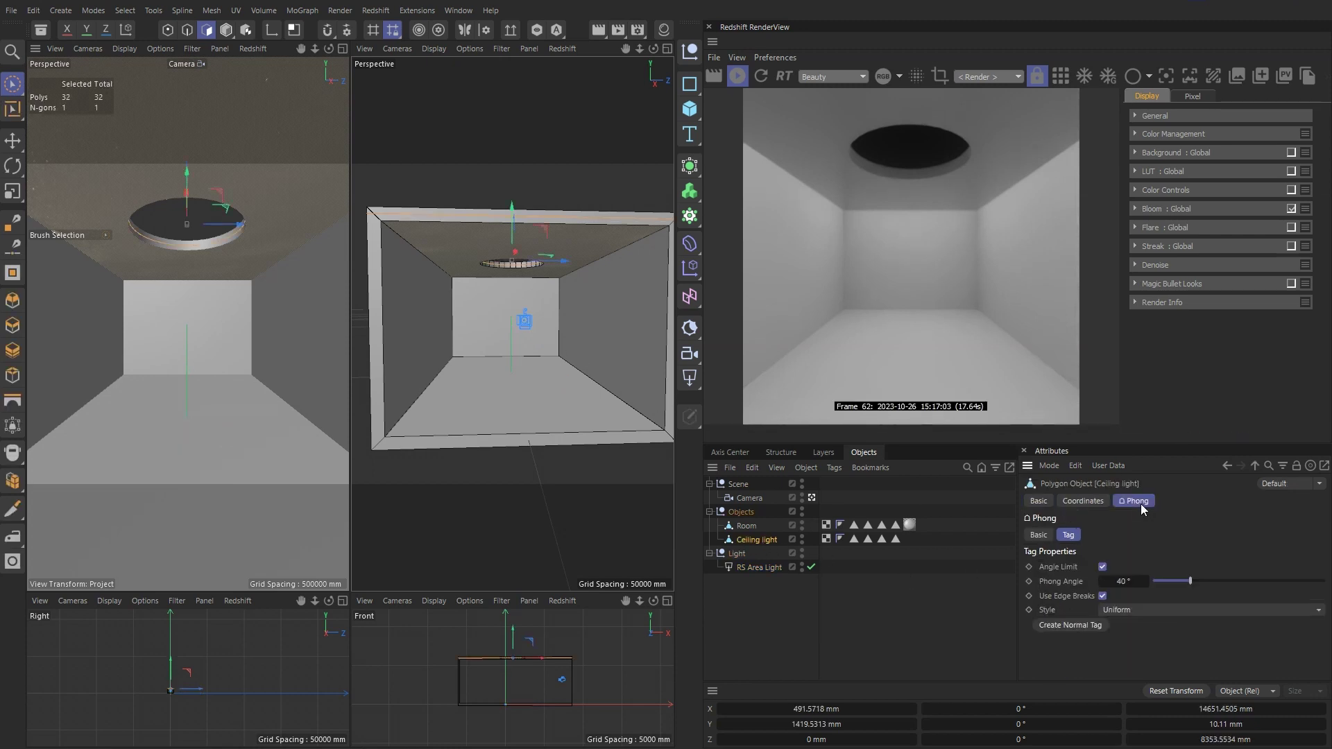
left_click(1079, 626)
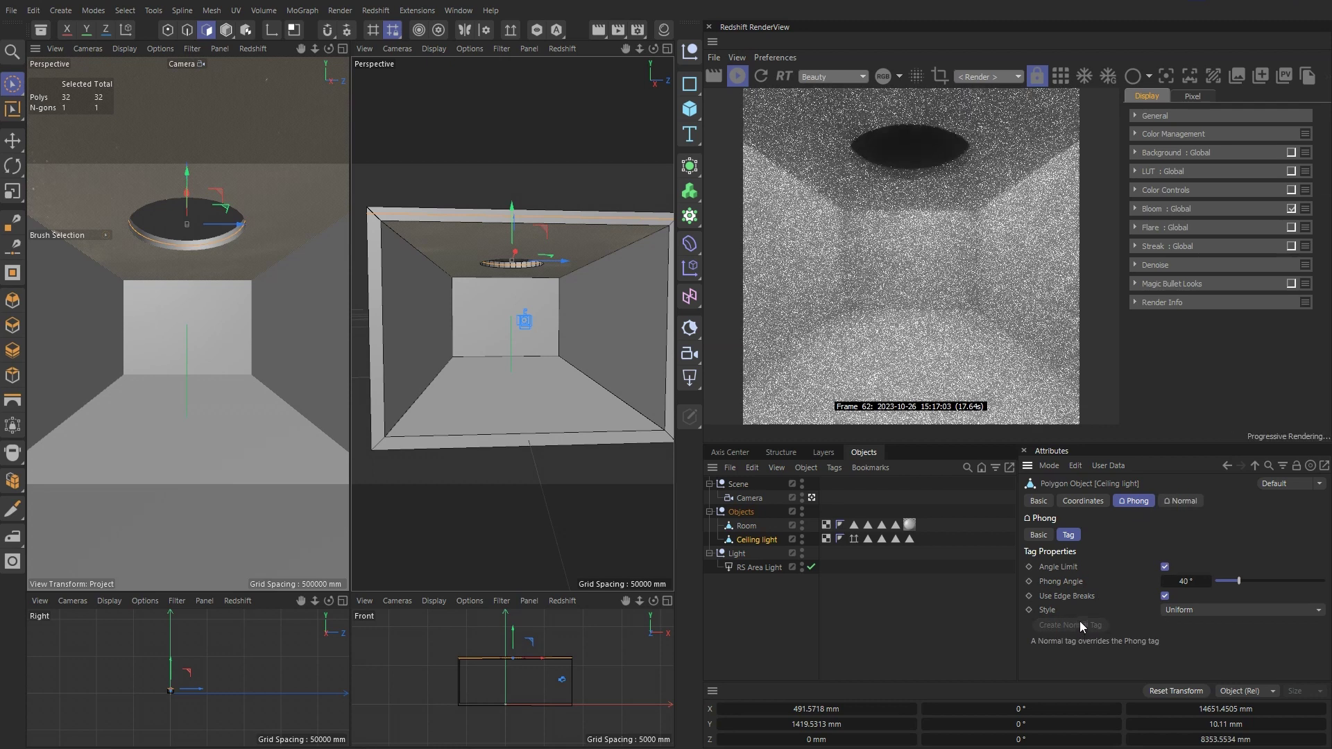
left_click(1193, 498)
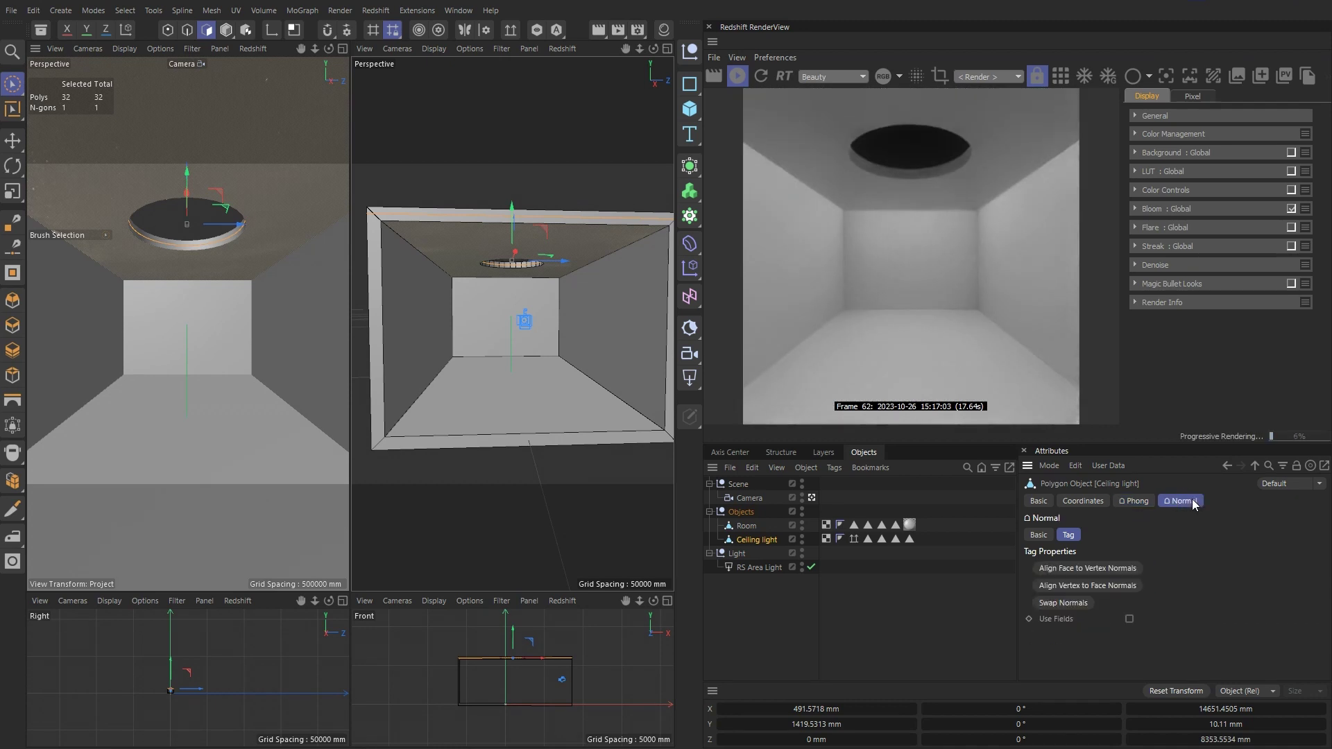
left_click(1068, 606)
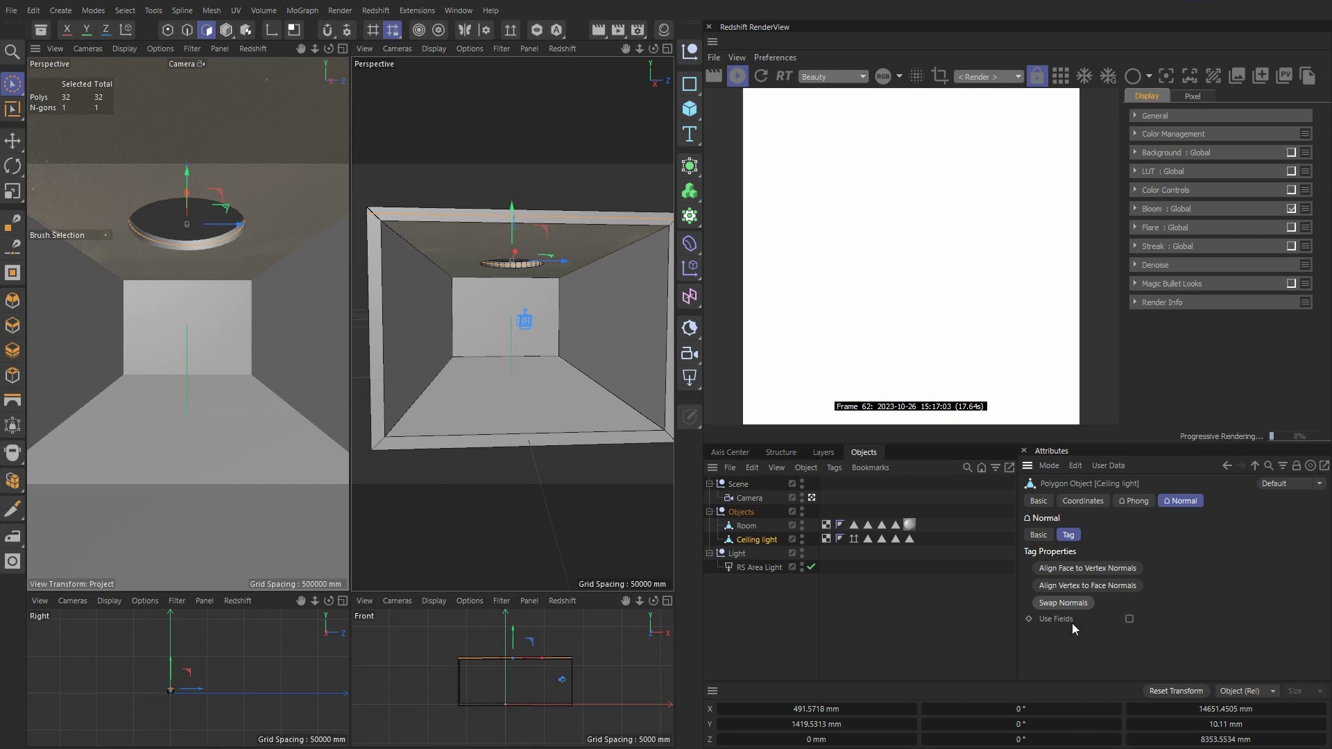
- Lower the RS Area Light's intensity to 1
left_click(770, 568)
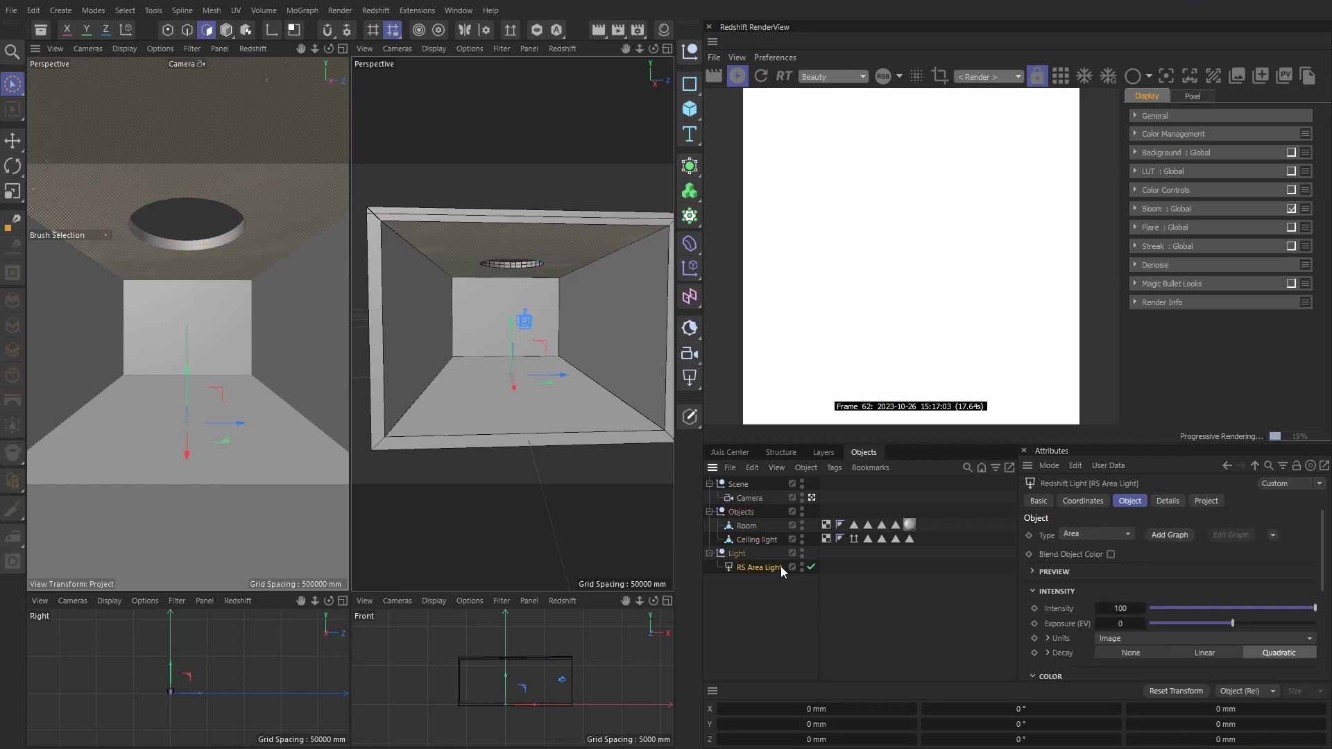
left_click(1128, 608)
type("1")
key("Return")
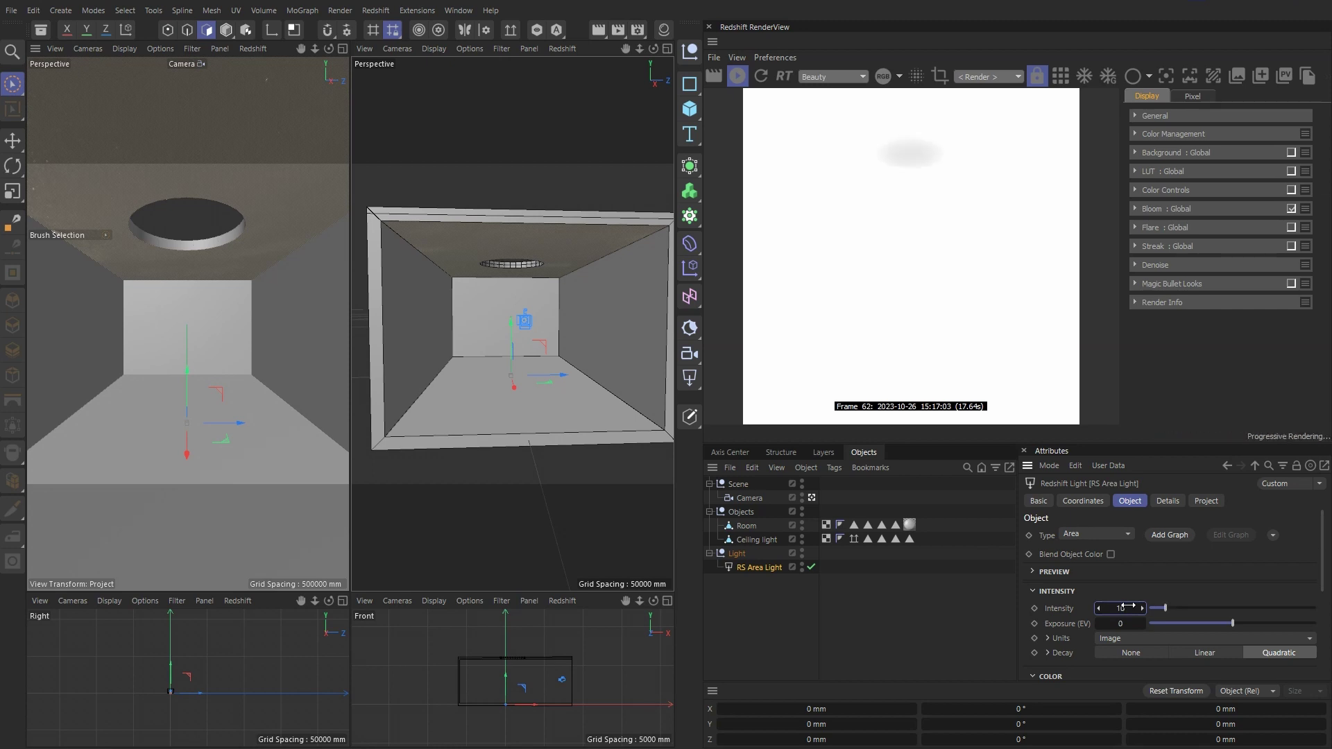
type("1")
key("Return")
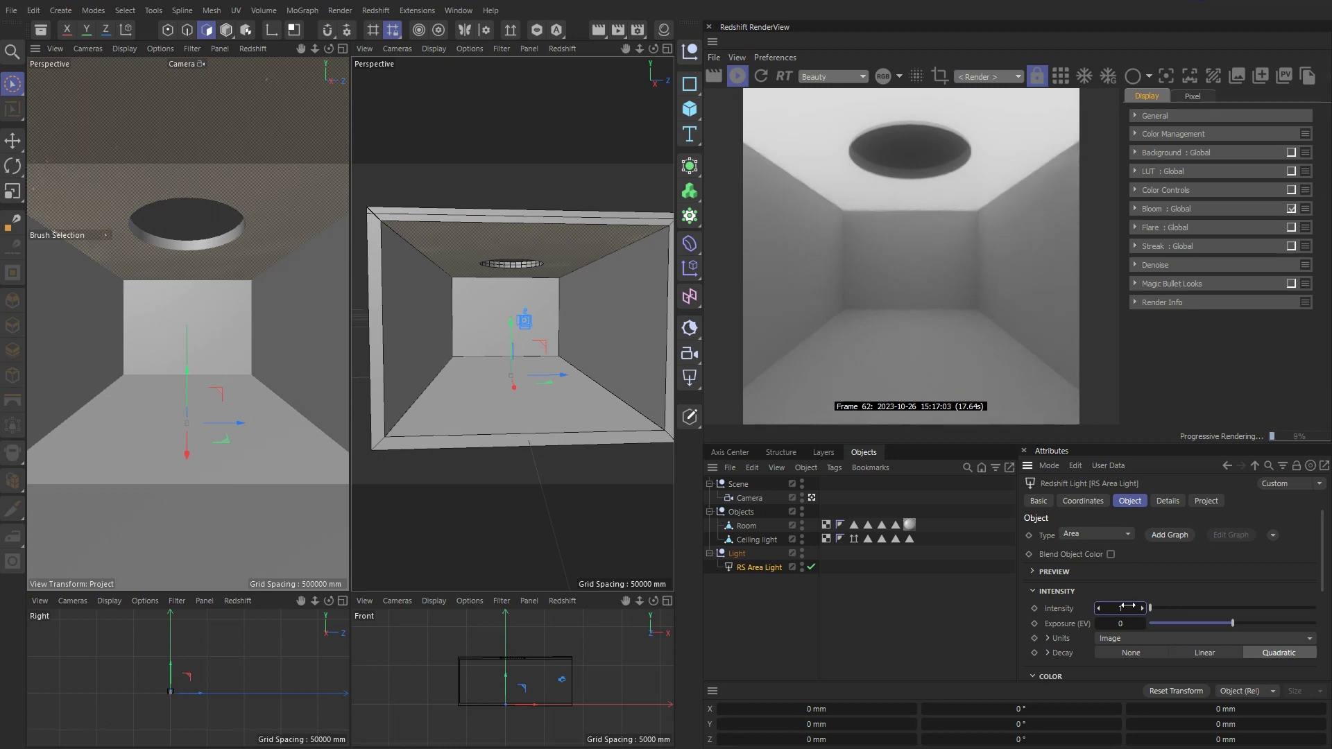
left_click(1126, 605)
left_click(763, 567)
scroll(1187, 583, "down", 5)
scroll(1186, 583, "up", 3)
scroll(1139, 568, "down", 2)
scroll(1138, 575, "up", 3)
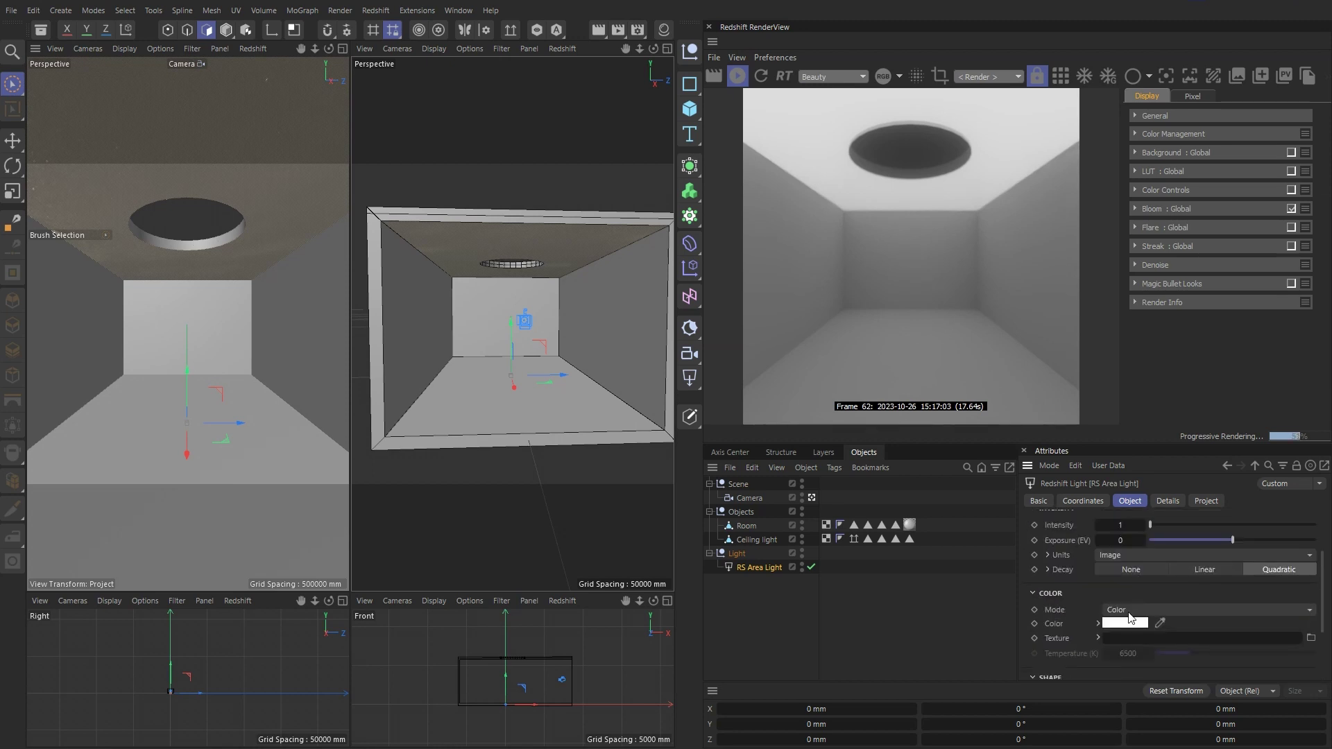
- Make the area light colour turquoise (R 31, G 255, B 255)
left_click(1126, 622)
left_click_drag(1116, 612, 903, 532)
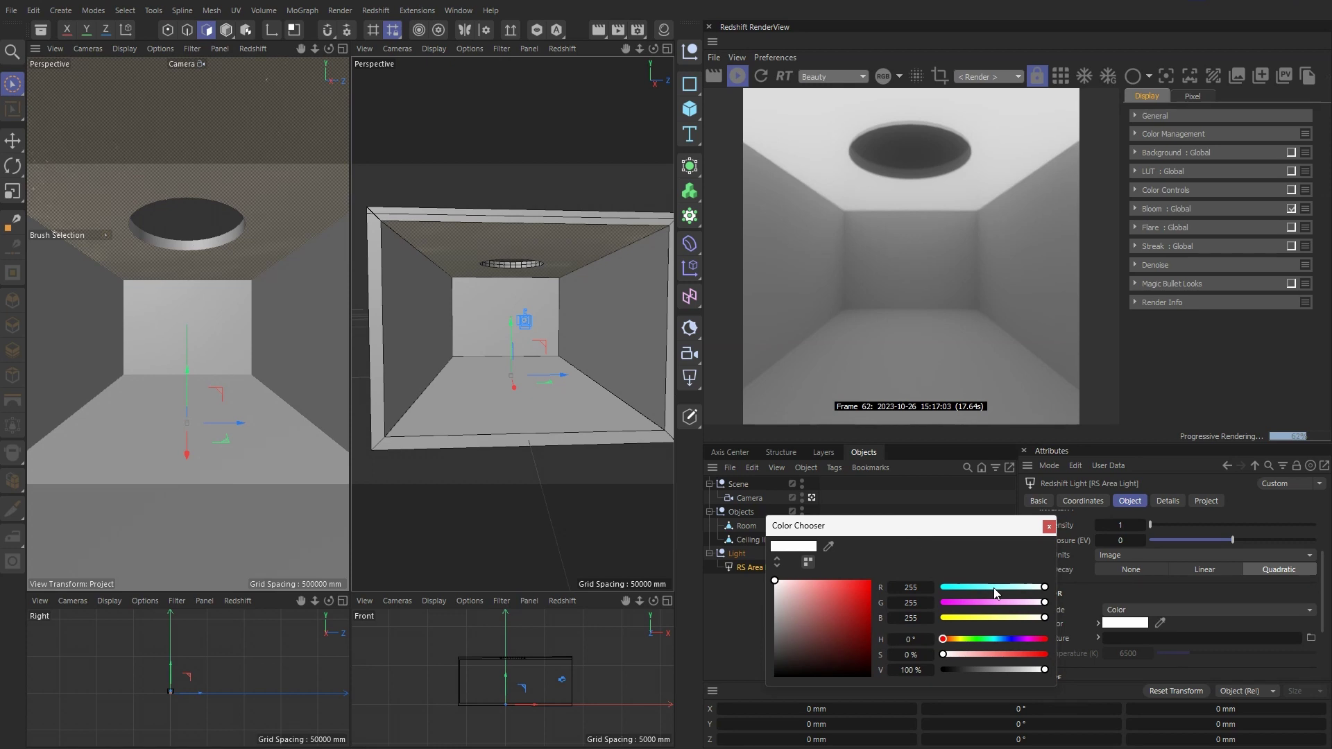
left_click_drag(999, 588, 953, 588)
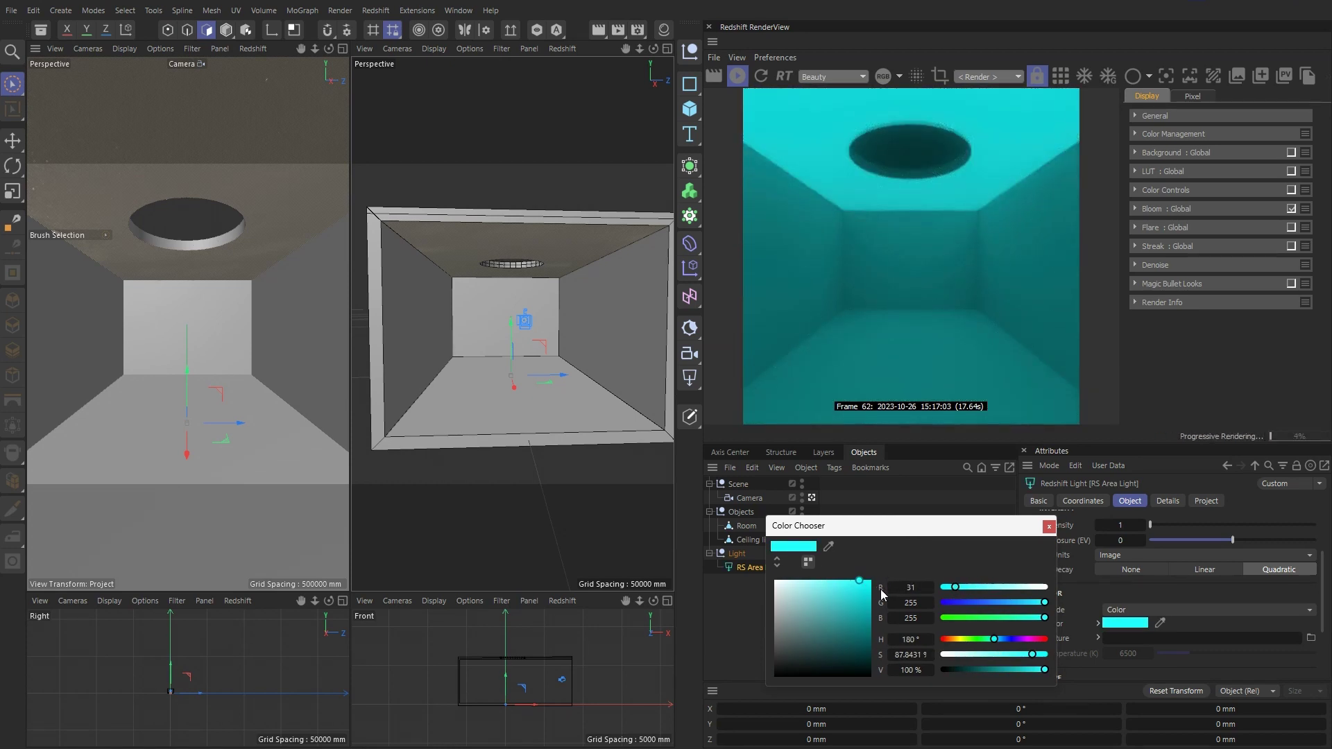
left_click(1049, 526)
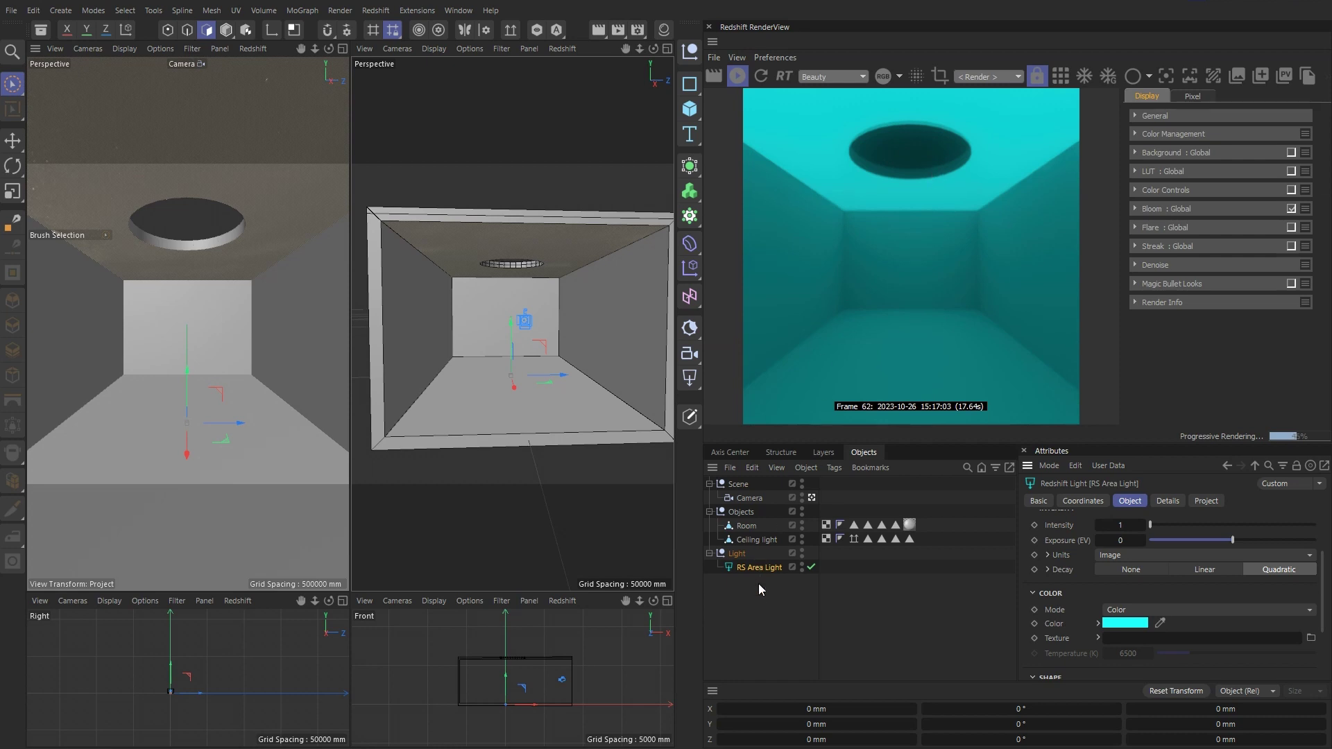
- Add an RS Sky and set its Intensity Multiplier to 3
left_click(691, 331)
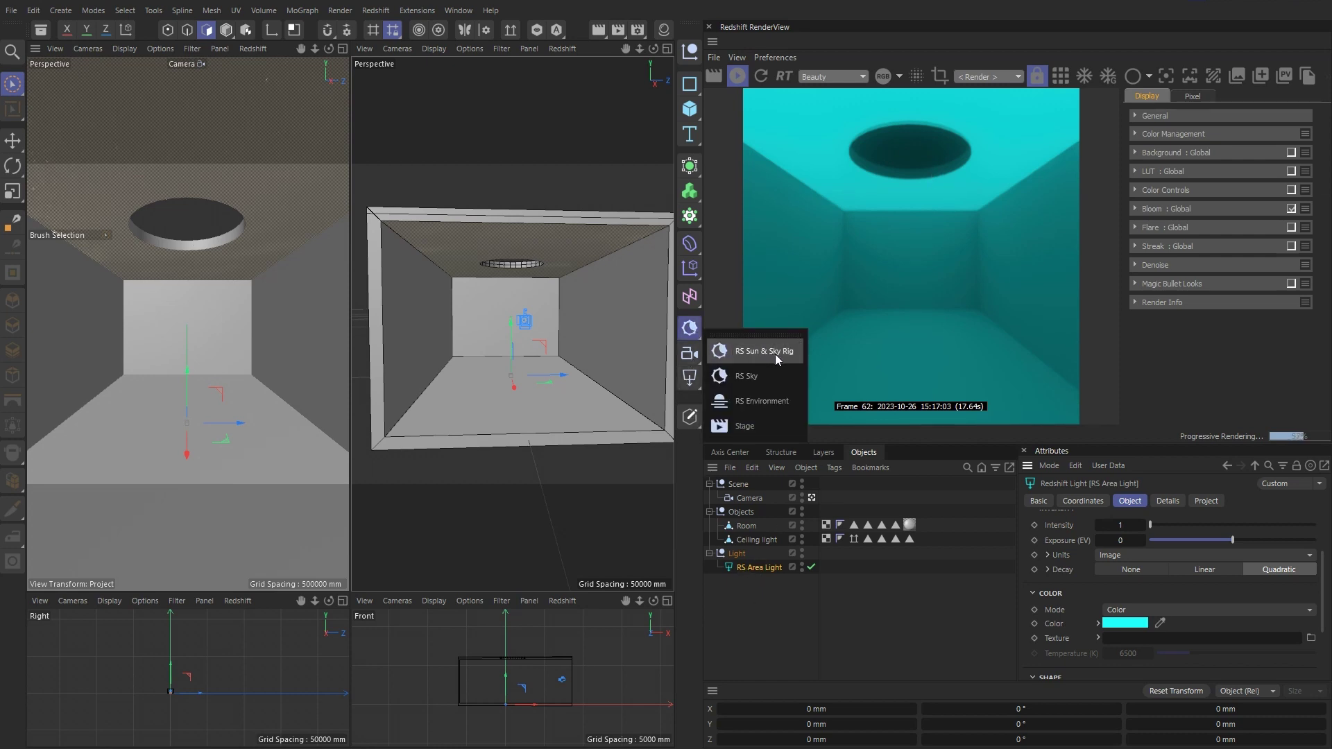
left_click(777, 375)
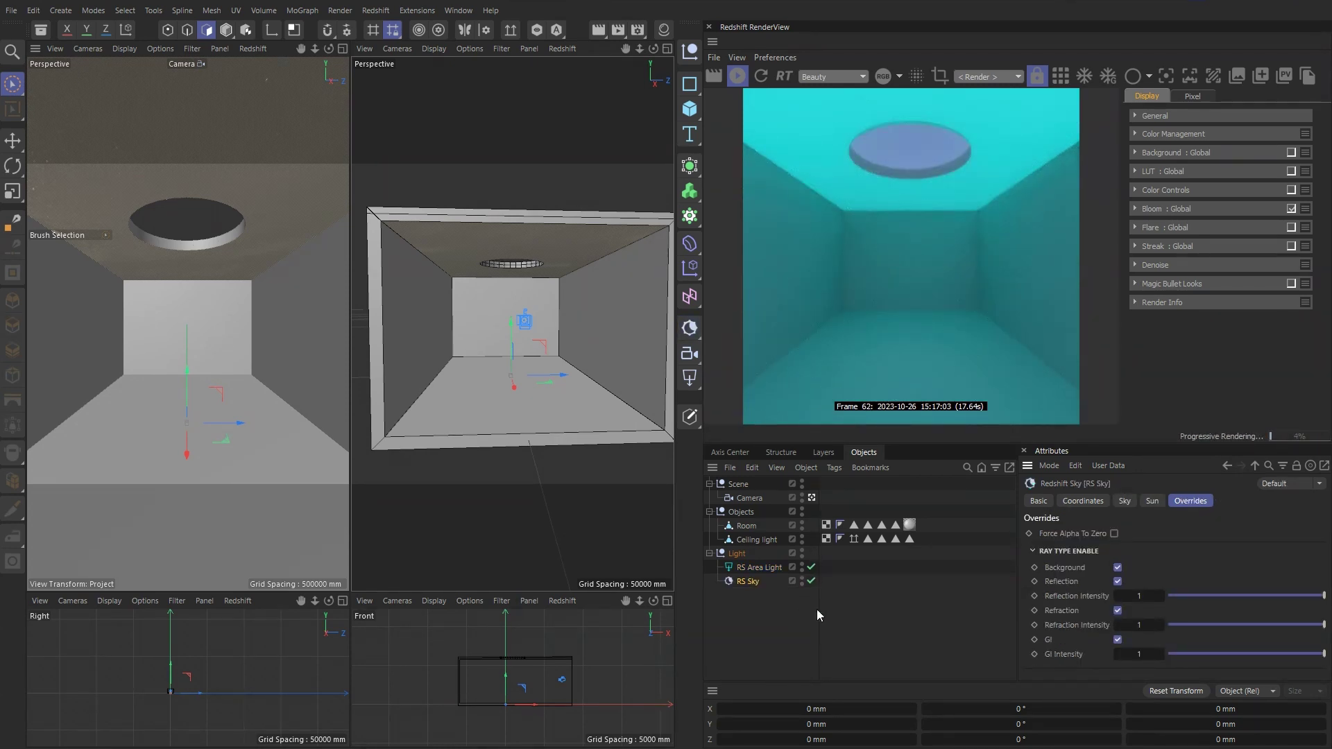
left_click(1124, 501)
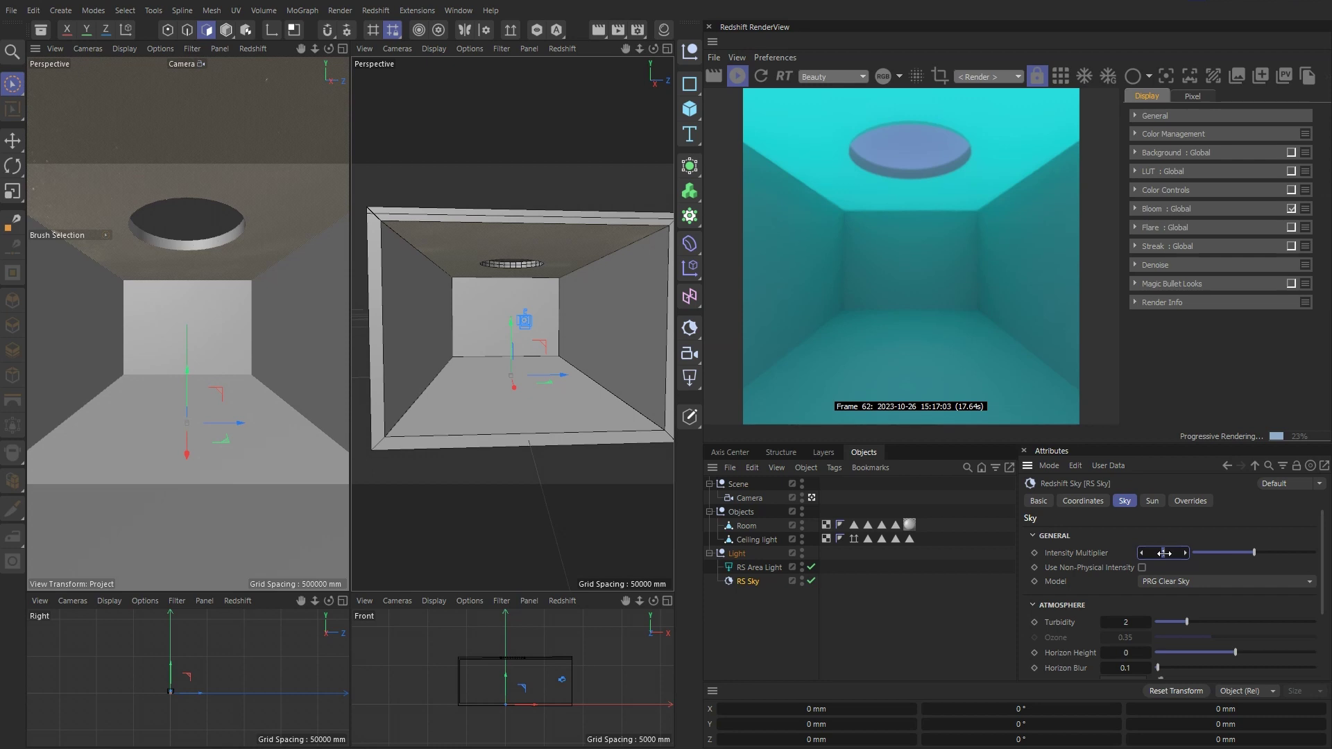
left_click_drag(1165, 553, 1168, 555)
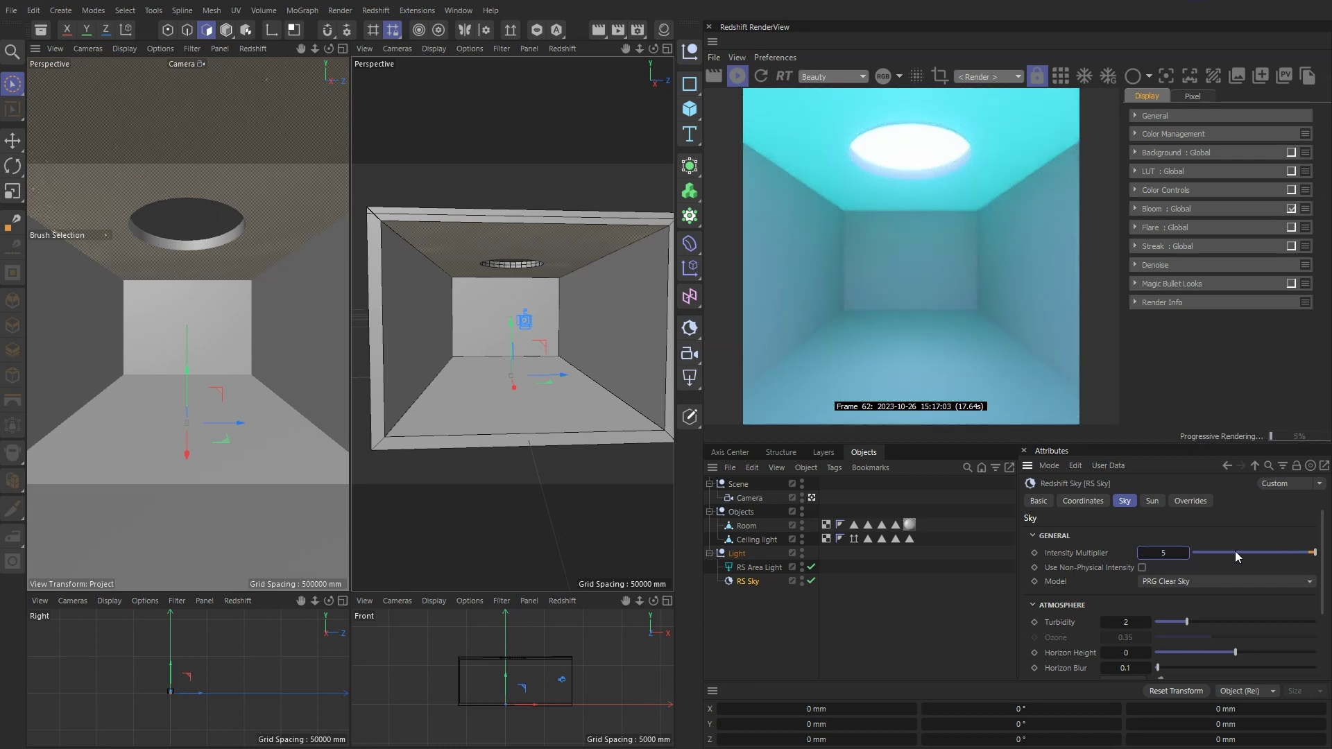
left_click(1168, 554)
type("2")
key("Return")
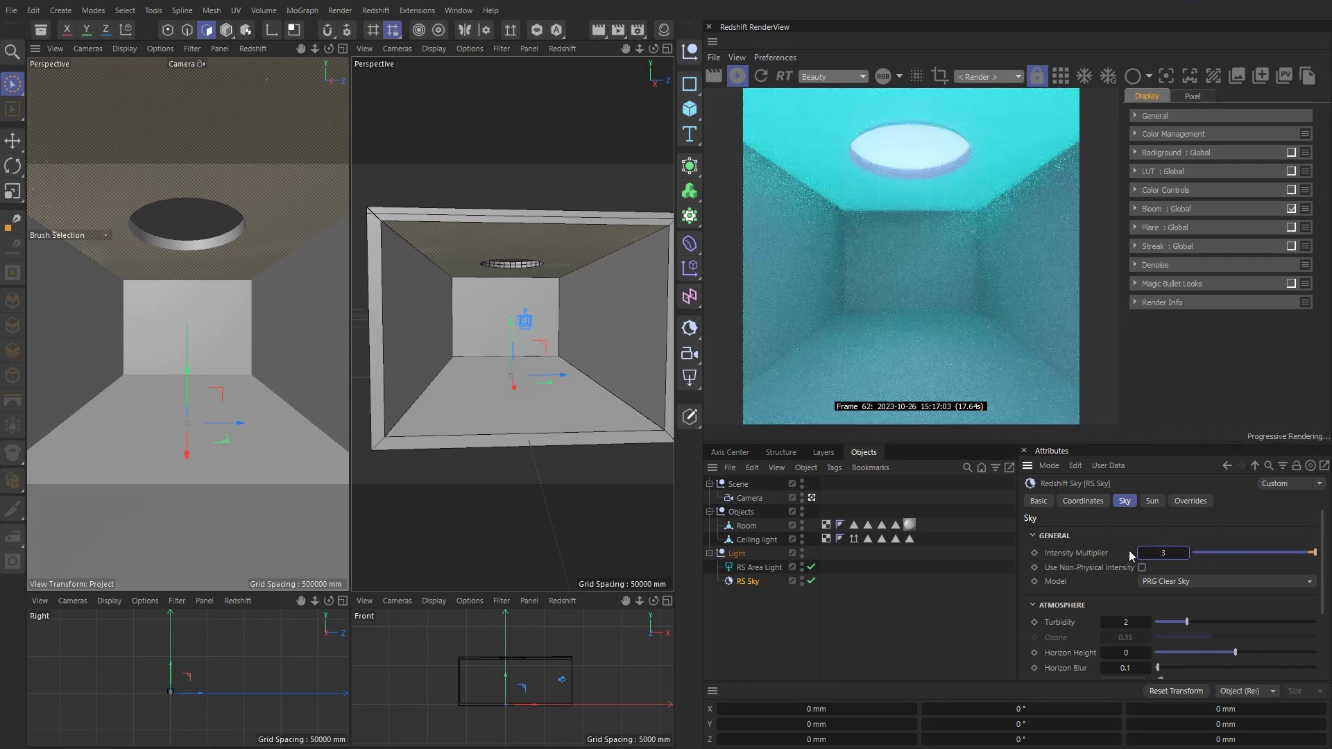
scroll(1125, 593, "down", 3)
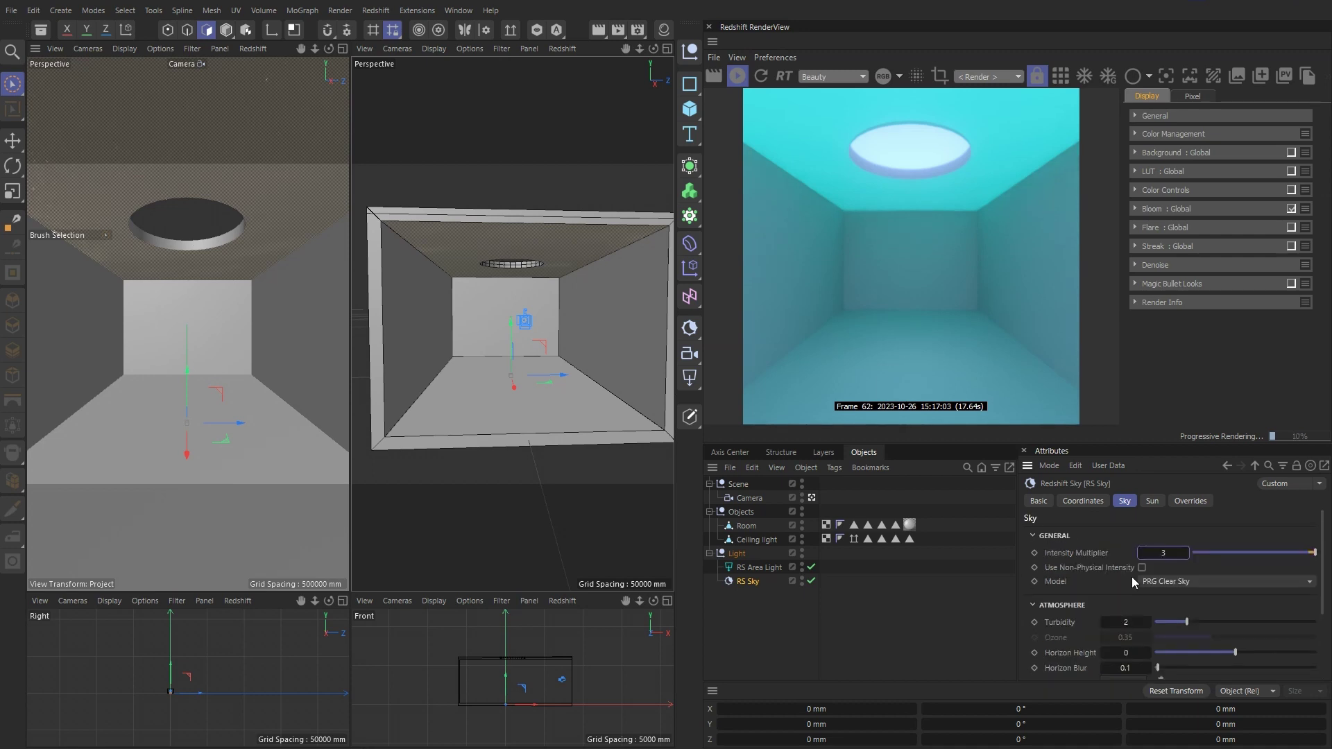
- Tint the sky's sun magenta by lowering green to 102
left_click(1151, 501)
left_click(1136, 630)
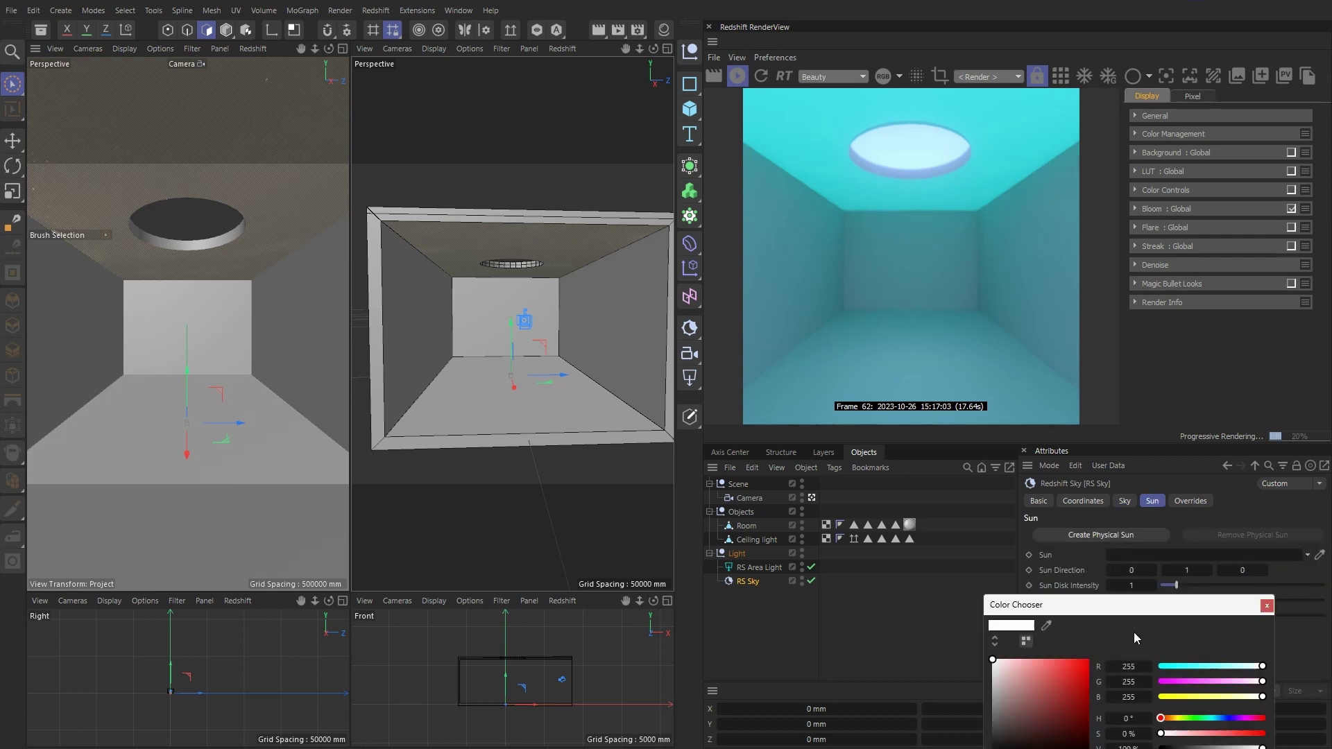
left_click_drag(1153, 541, 1068, 585)
left_click_drag(1143, 641, 1116, 638)
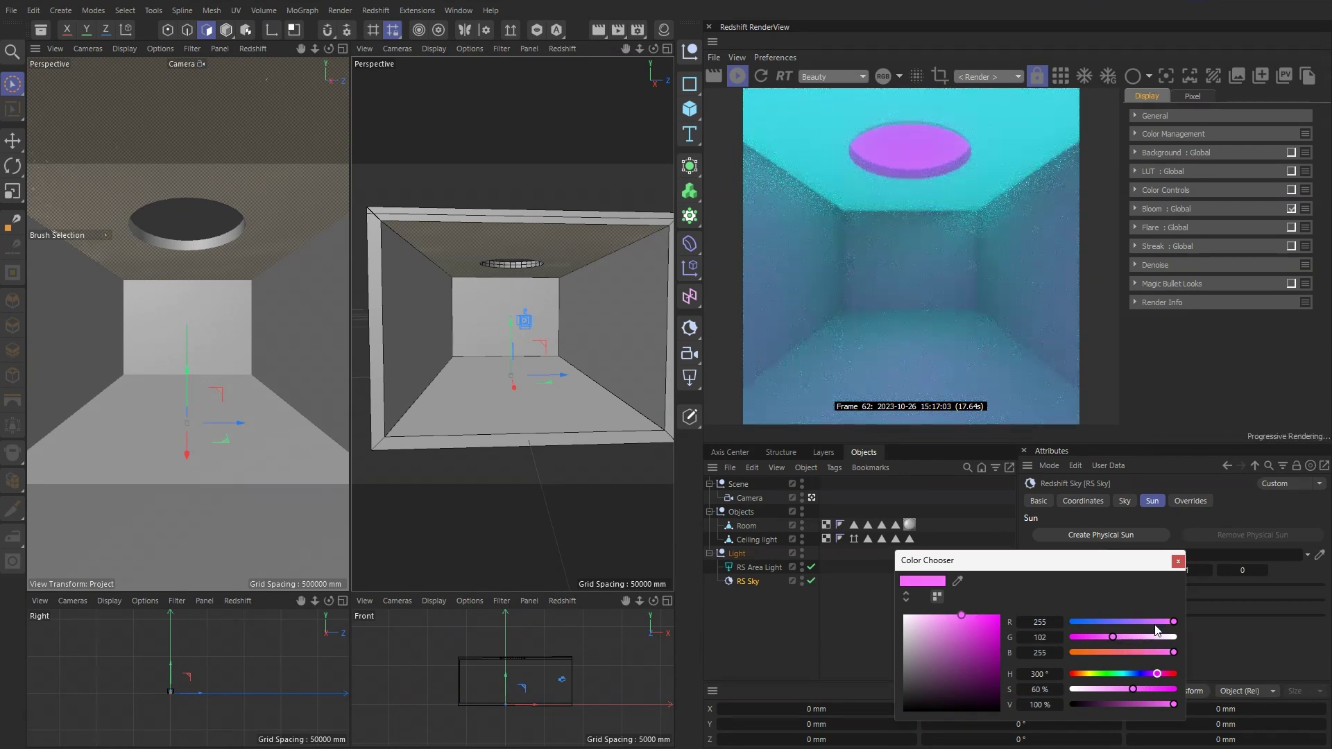
left_click(1177, 561)
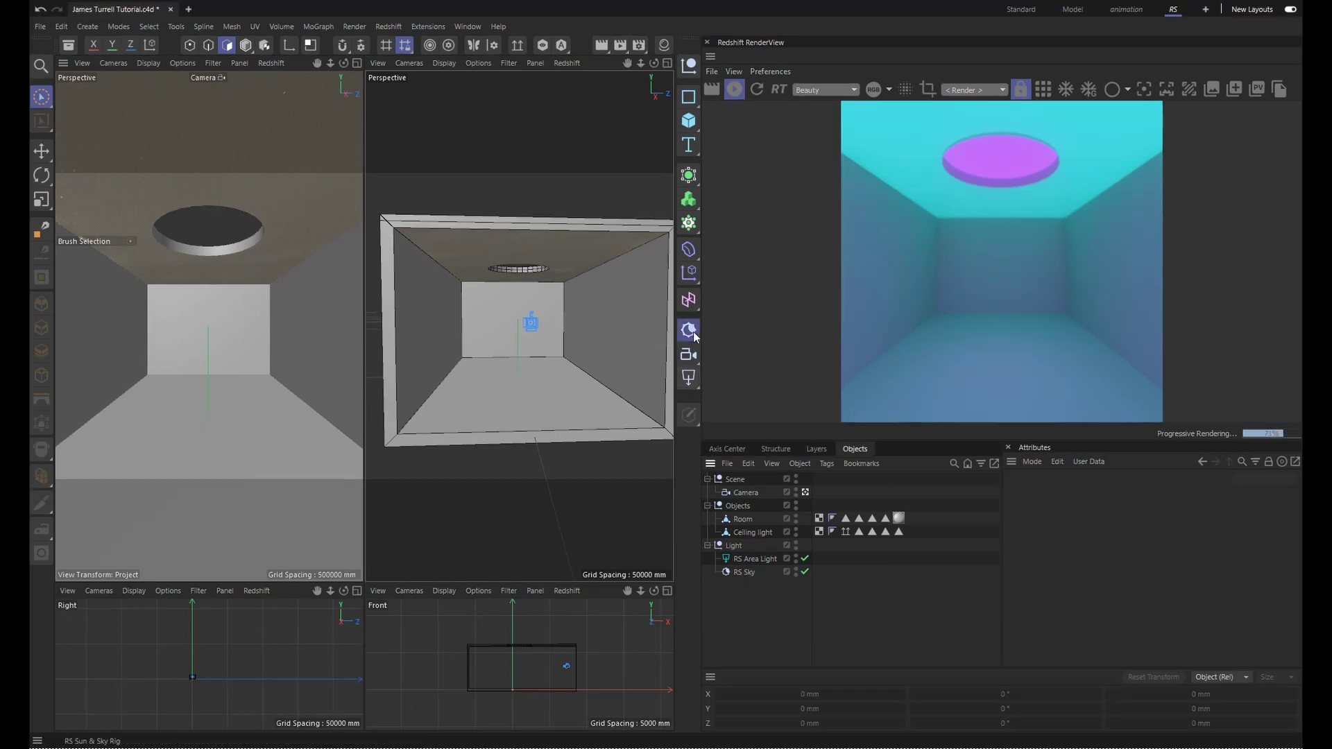
- Add an RS Environment for volumetric fog and lower its scattering to 0.0014
left_click(693, 332)
left_click(756, 398)
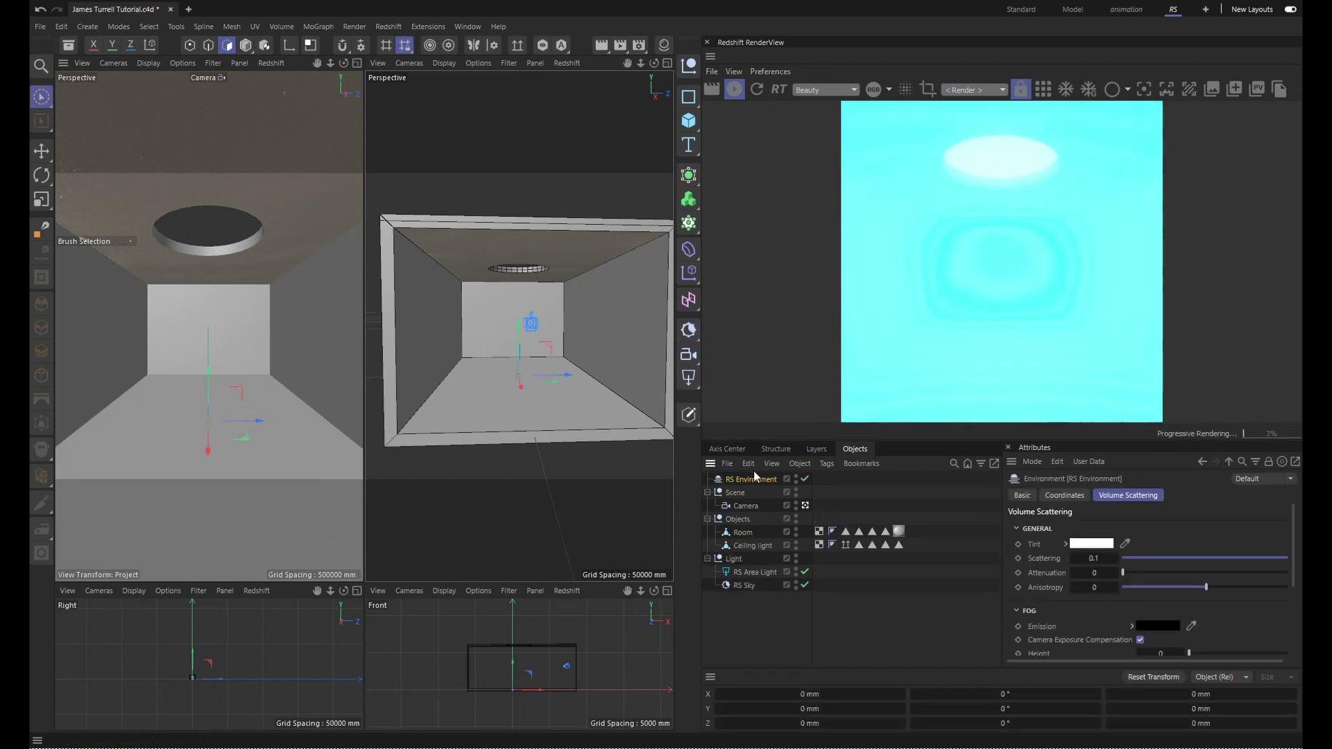
left_click(1136, 557)
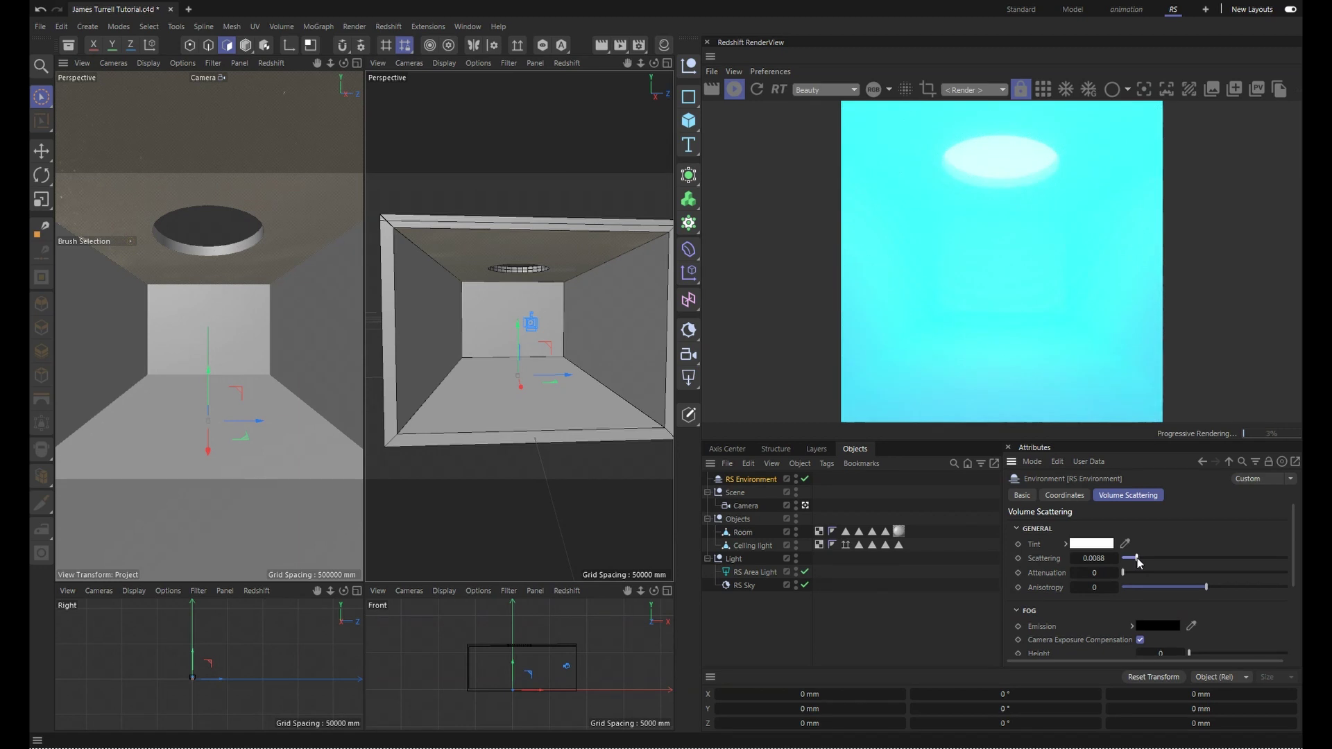
left_click_drag(1137, 558, 1125, 562)
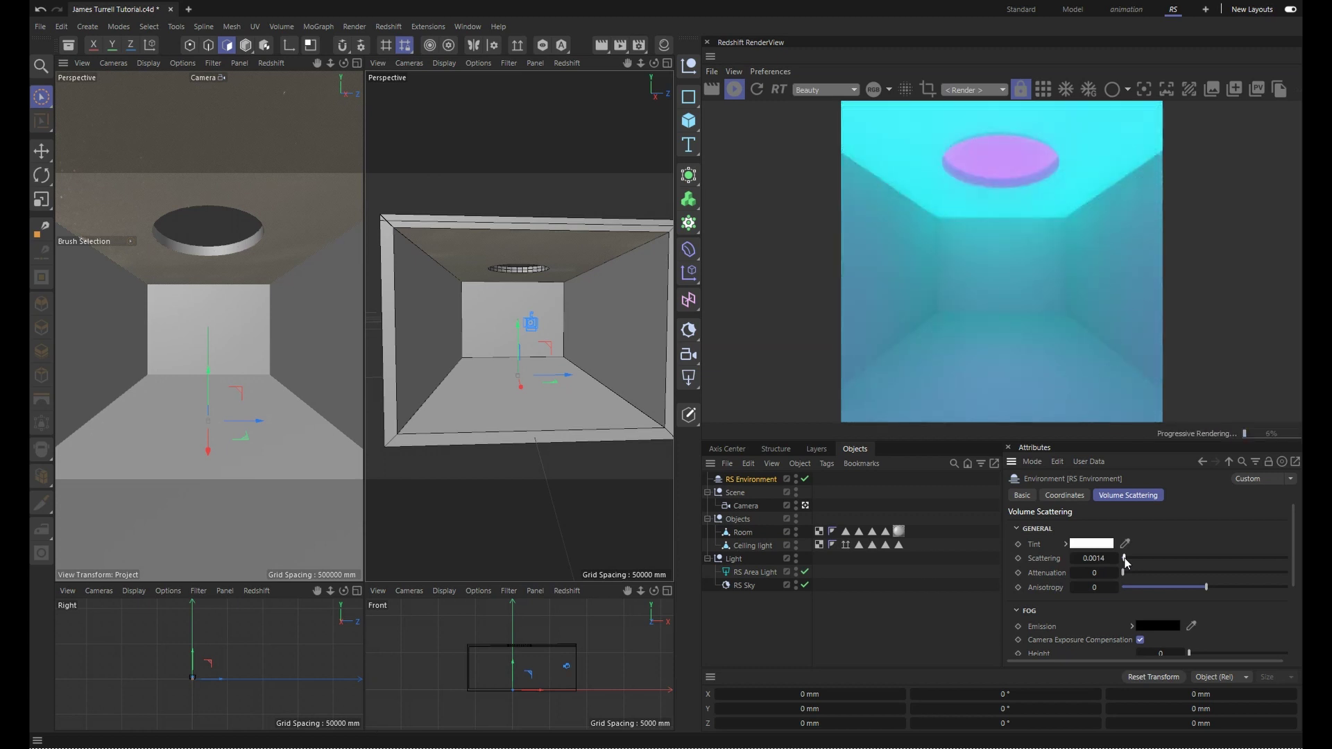
- Set the RS Area Light's Volume contribution to 0.299 and widen the render preview
left_click(756, 572)
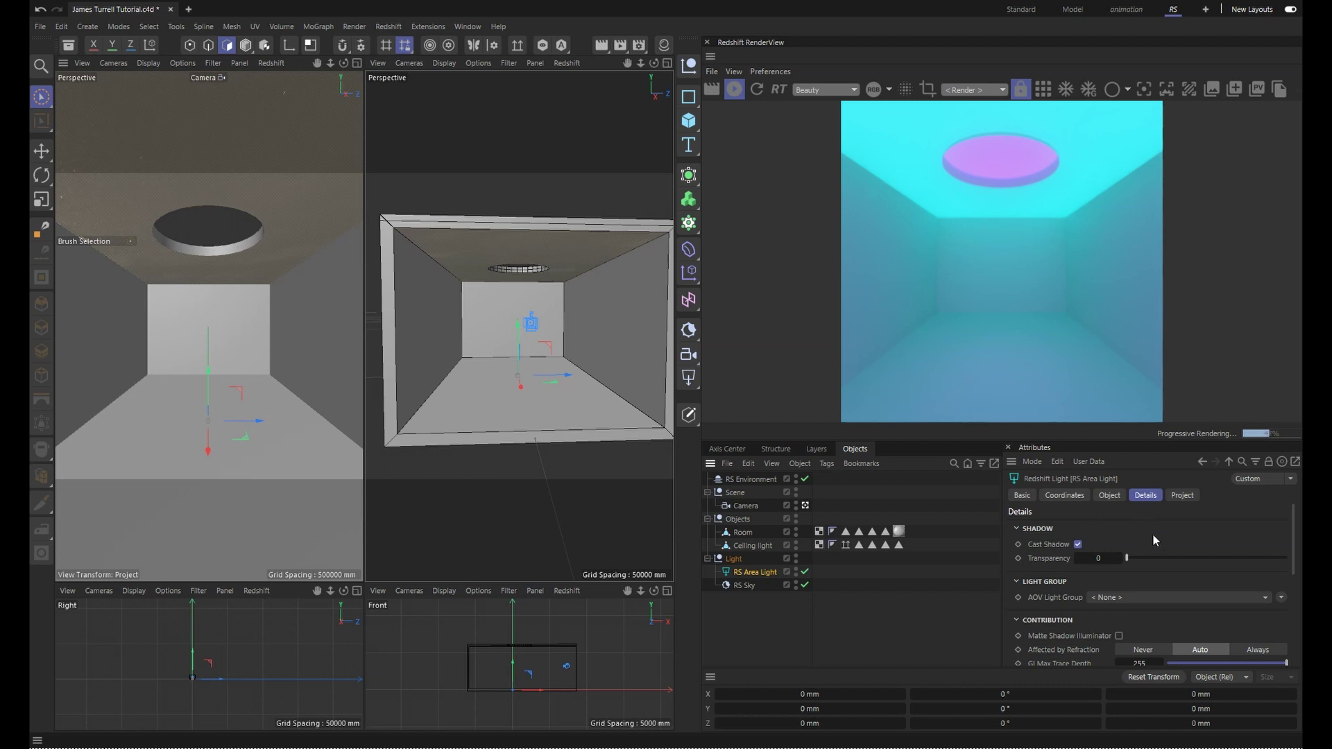
scroll(1151, 534, "down", 5)
left_click_drag(1243, 561, 1204, 567)
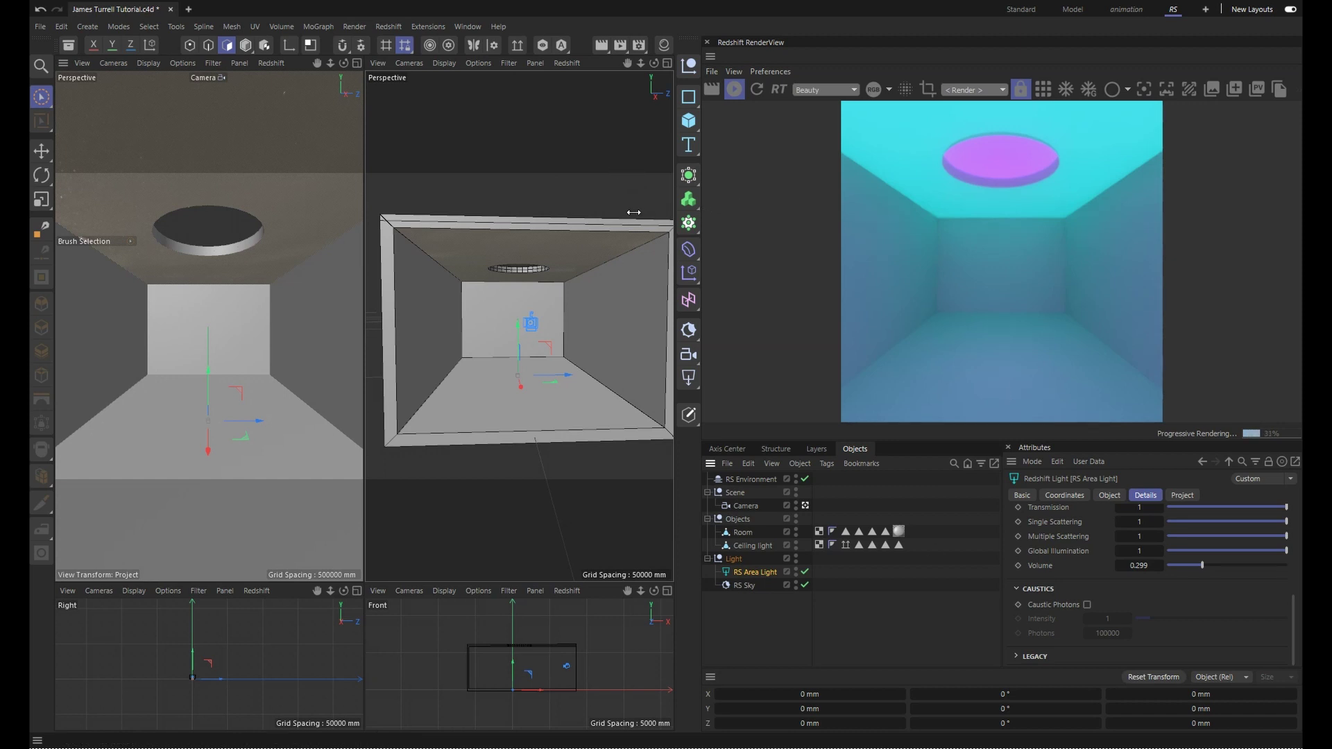
left_click_drag(702, 212, 415, 216)
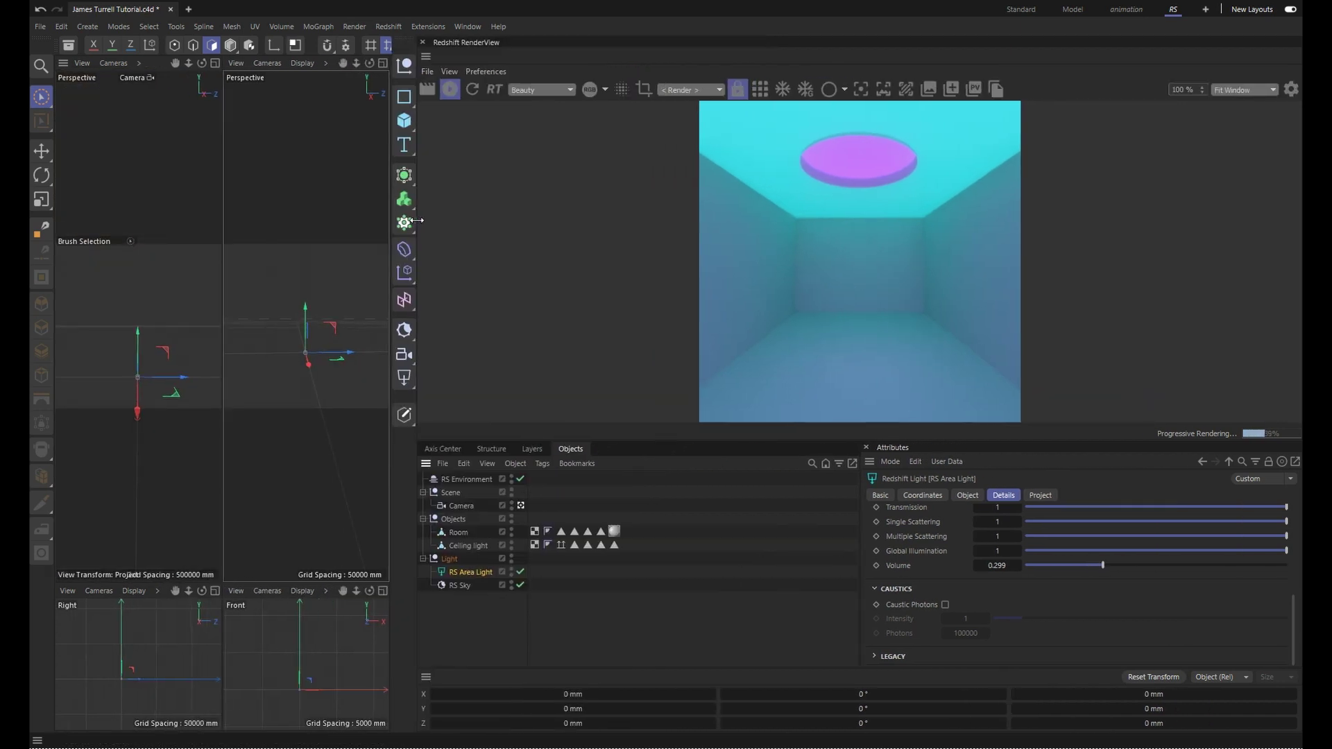
- Turn on Bloom : Global in the RenderView settings with Bloom Intensity 2.18, then refresh the preview
left_click(1289, 90)
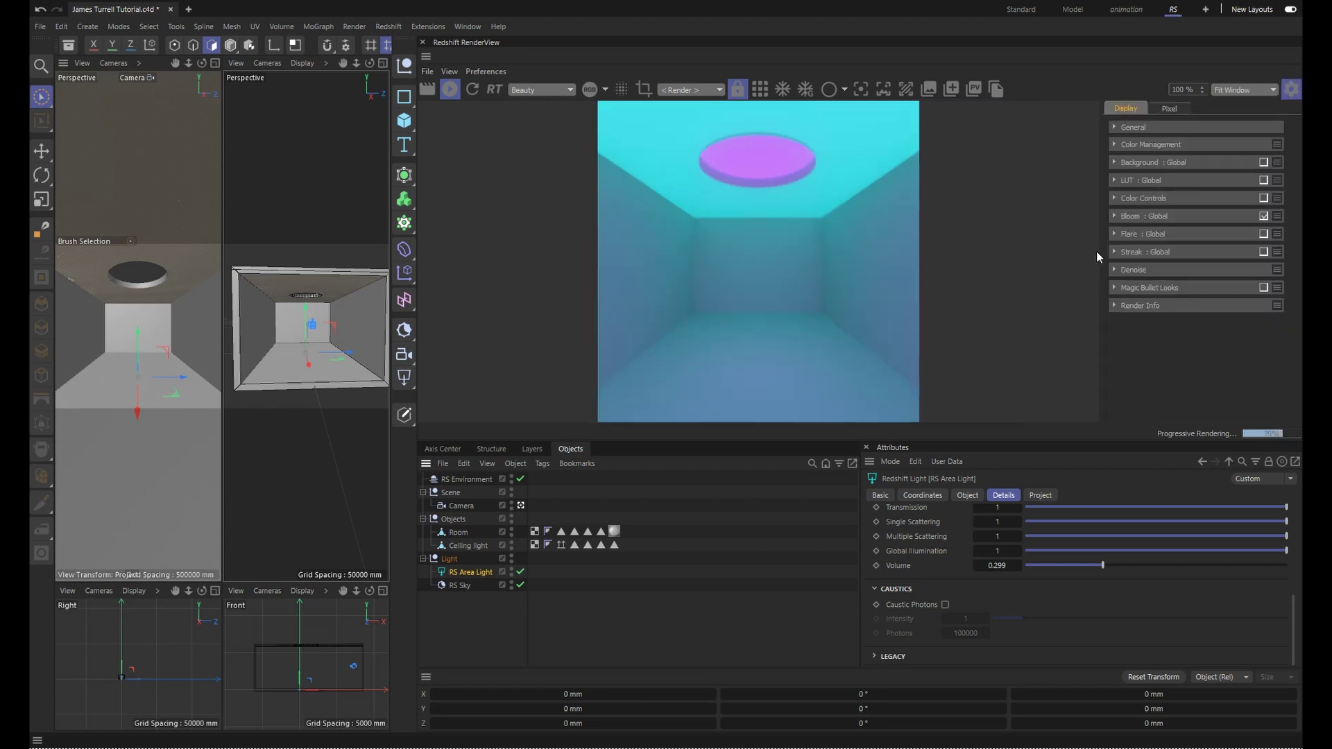
left_click(1263, 216)
left_click(1118, 215)
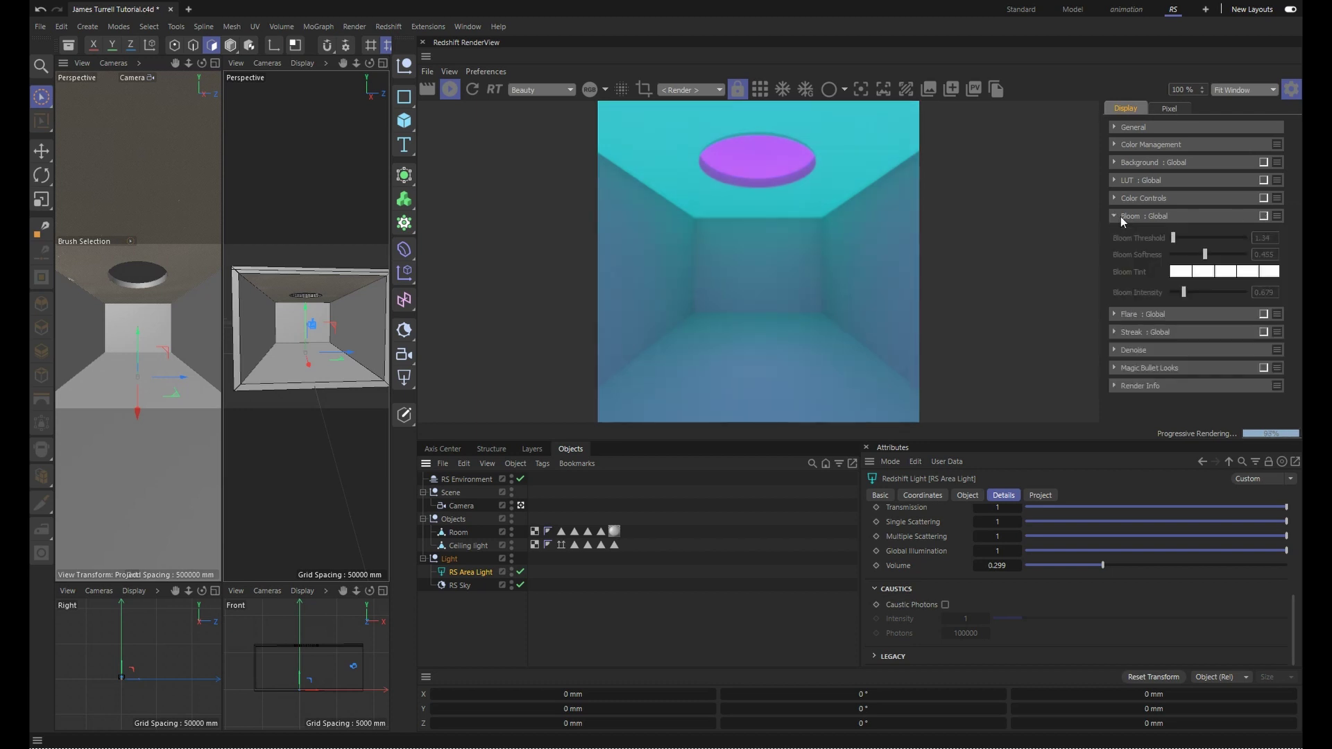
left_click(1263, 217)
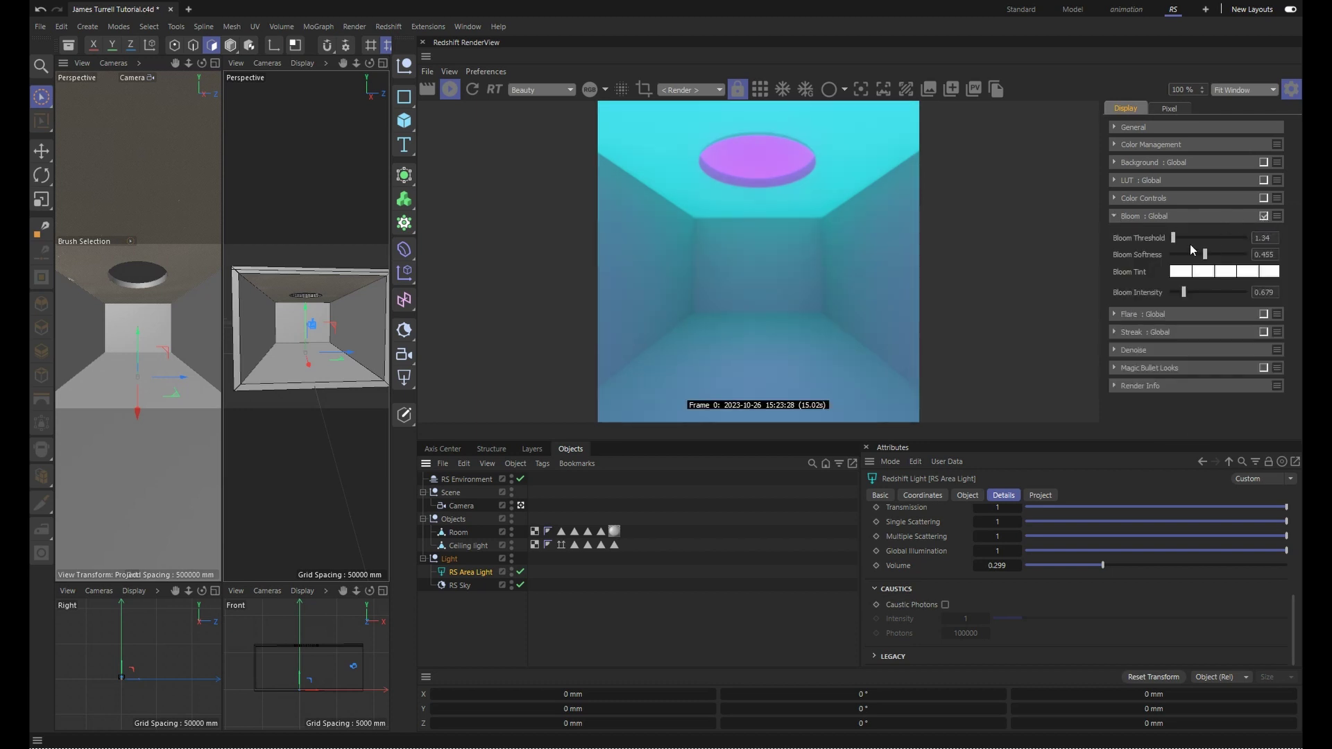
left_click_drag(1185, 293, 1211, 292)
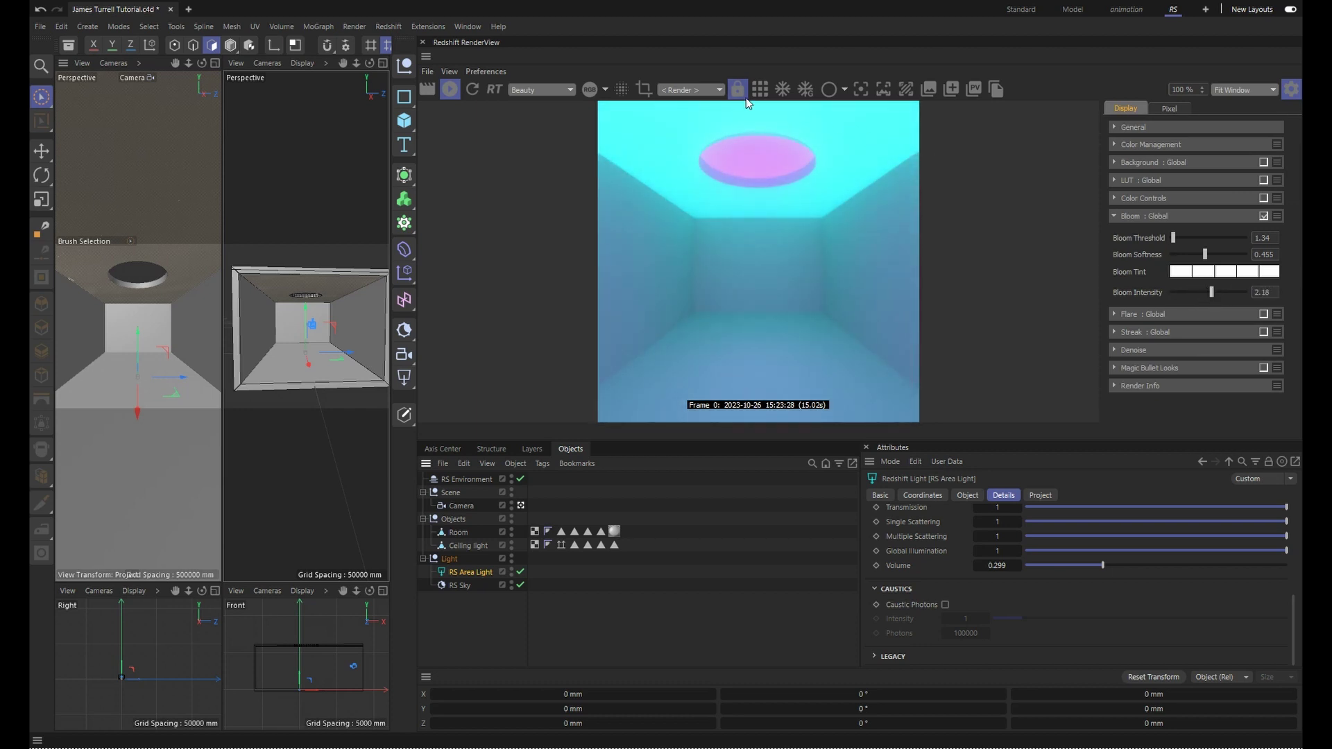
left_click(760, 87)
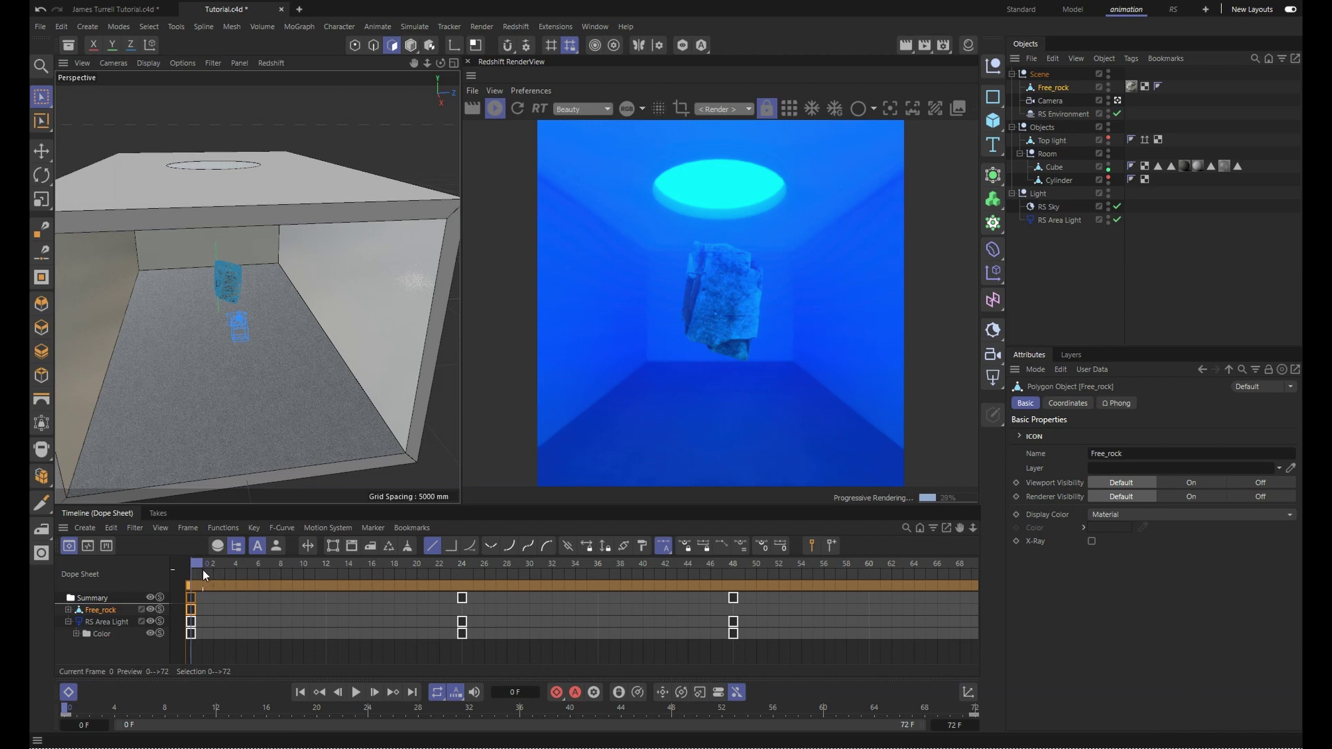
- Scrub the Tutorial.c4d Dope Sheet to frame 50, where the keyframed light turns the room yellow
mouse_move(201, 565)
left_mouse_down()
mouse_move(962, 550)
mouse_move(182, 559)
left_mouse_up()
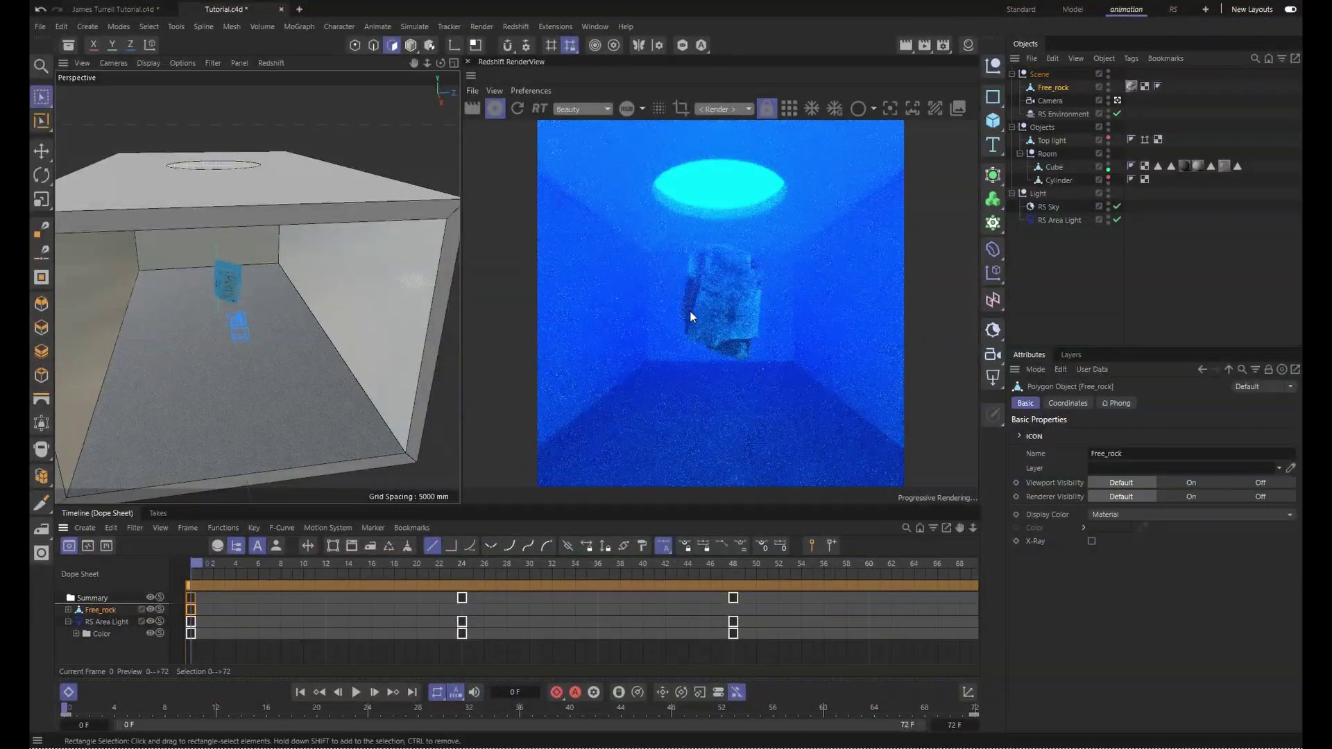
scroll(207, 272, "up", 8)
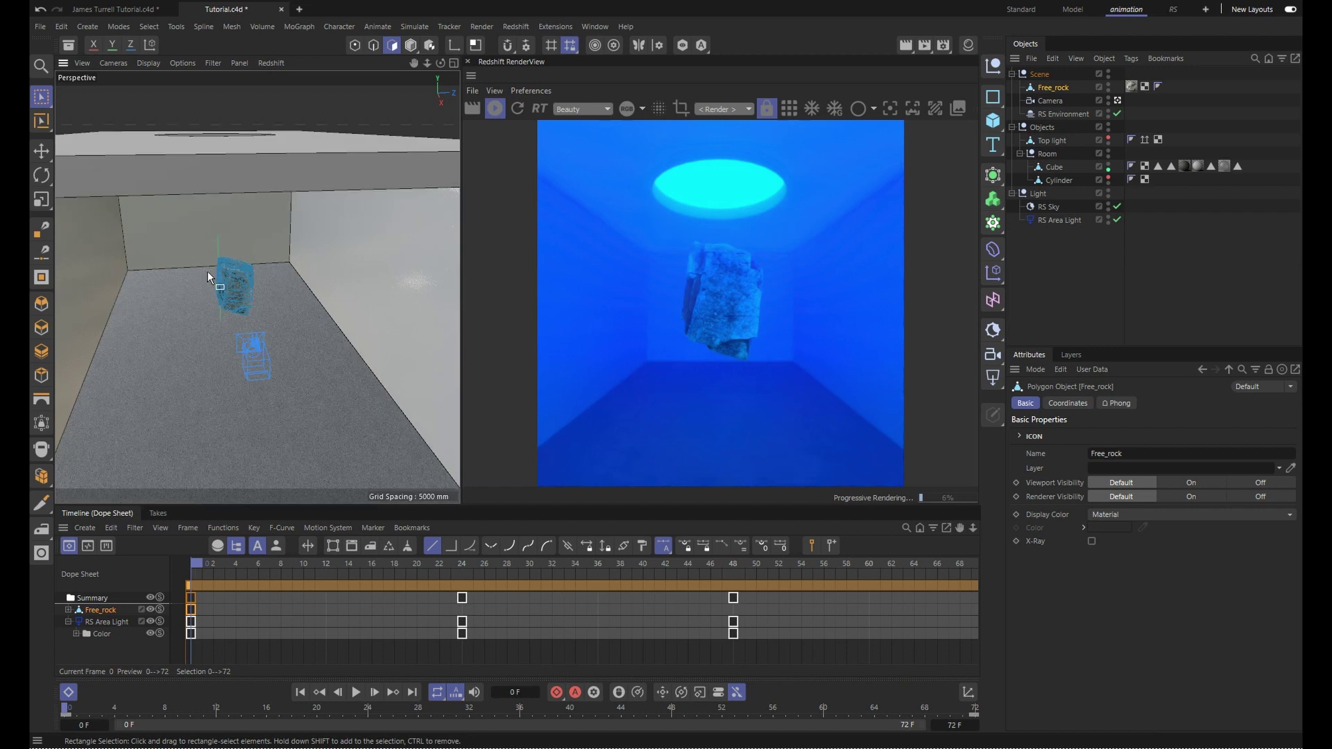
scroll(206, 276, "down", 3)
scroll(207, 276, "down", 3)
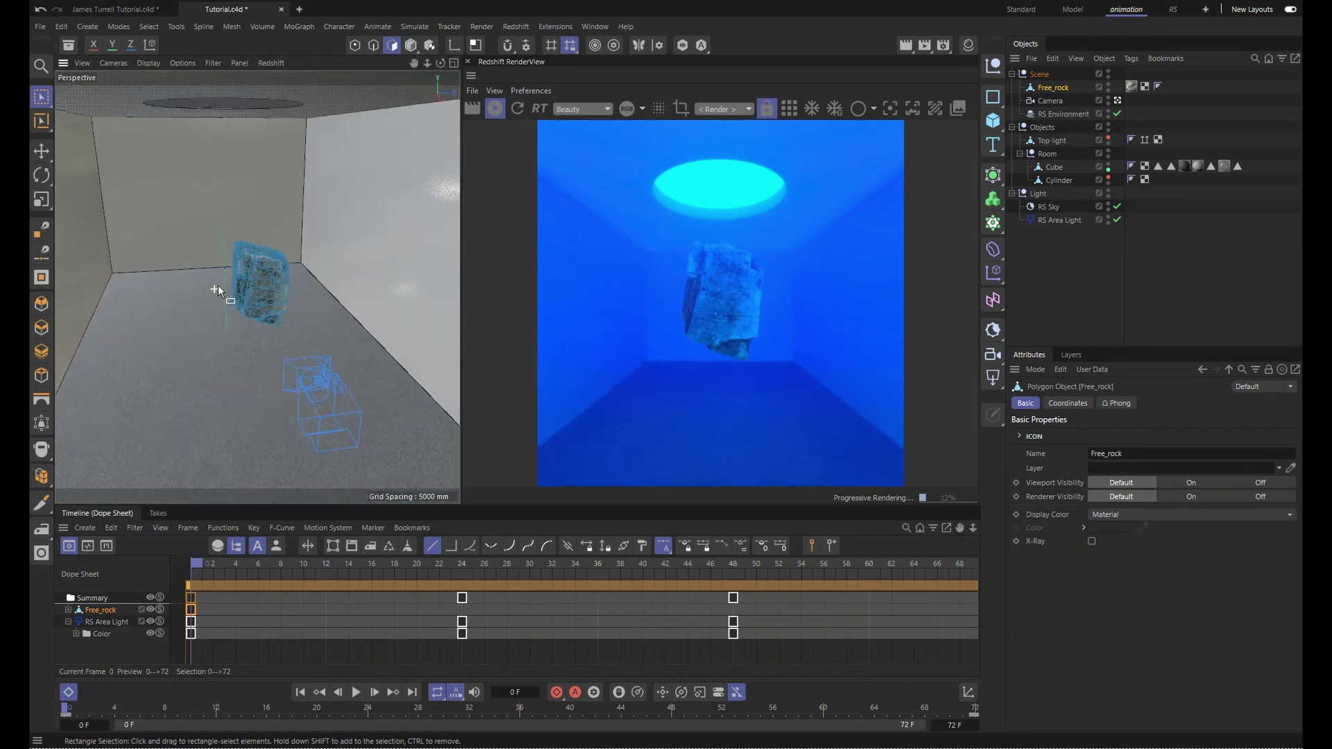
scroll(222, 289, "down", 2)
scroll(225, 291, "up", 2)
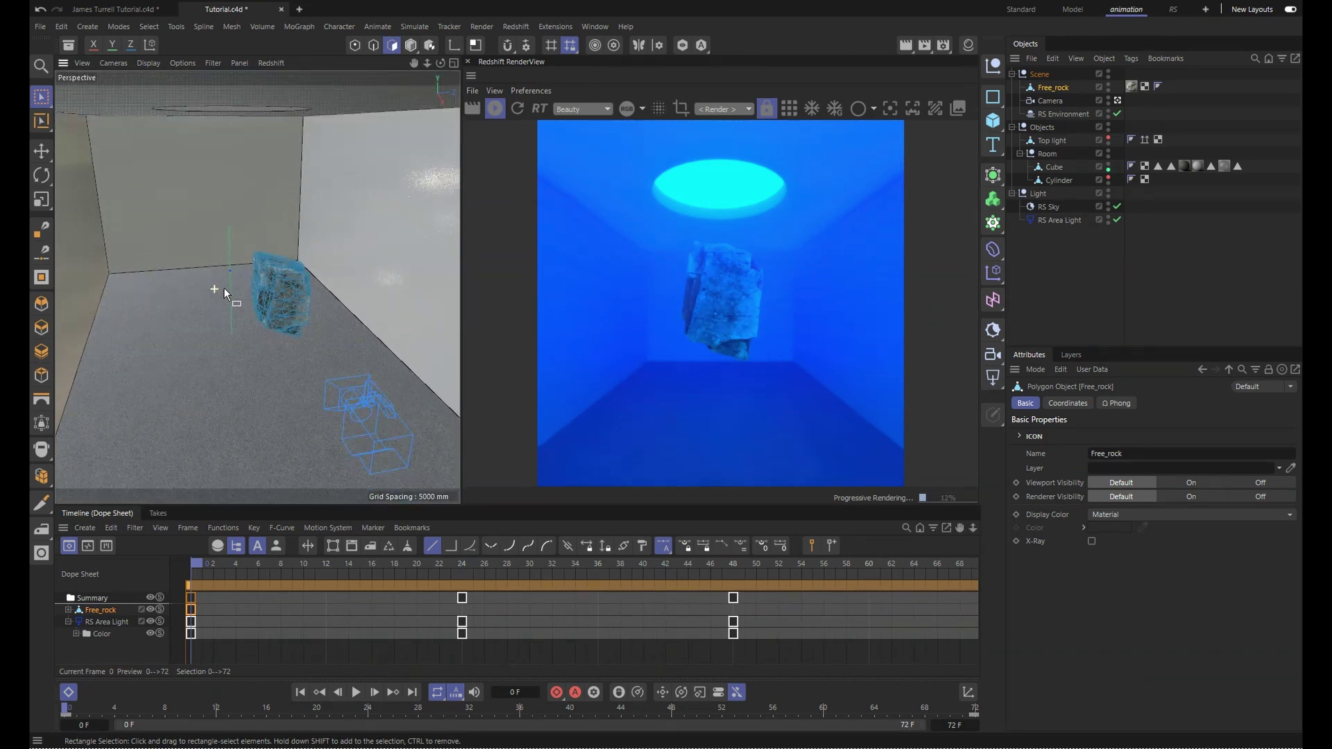
scroll(224, 287, "down", 3)
scroll(223, 287, "up", 3)
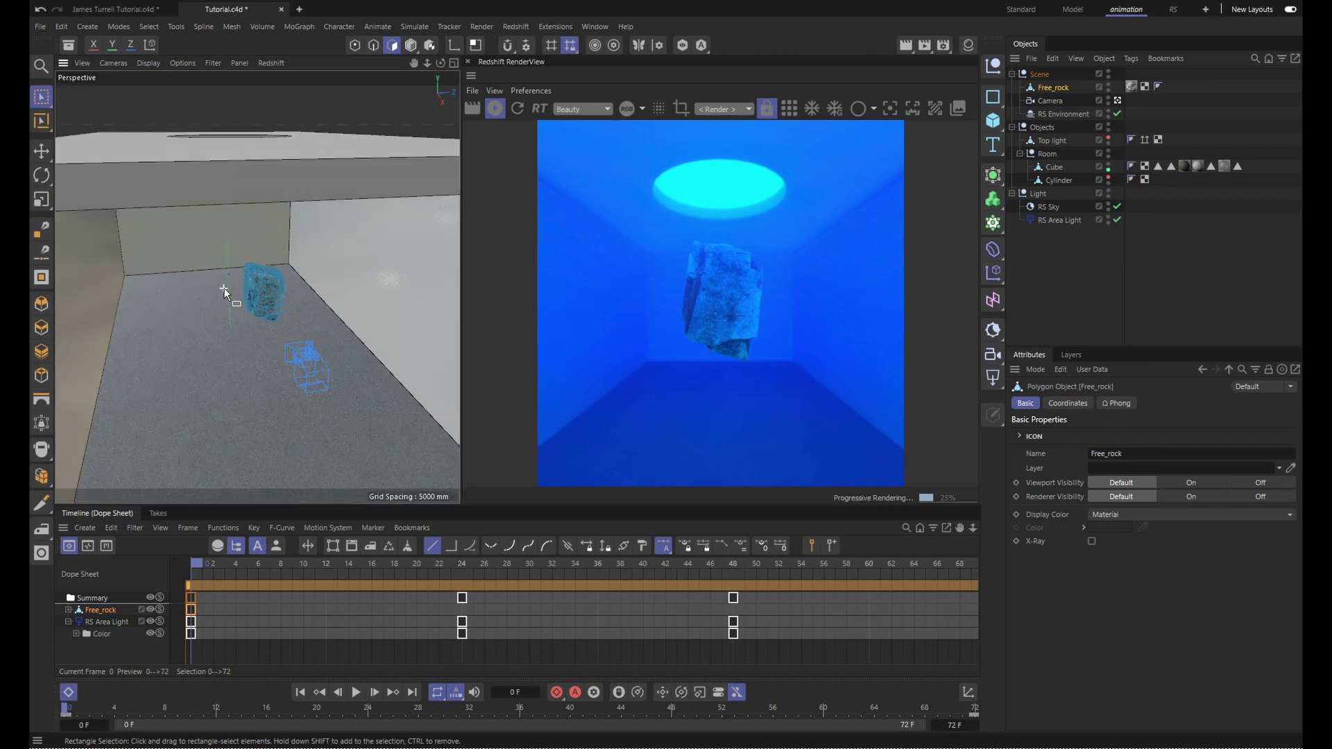
scroll(223, 287, "down", 2)
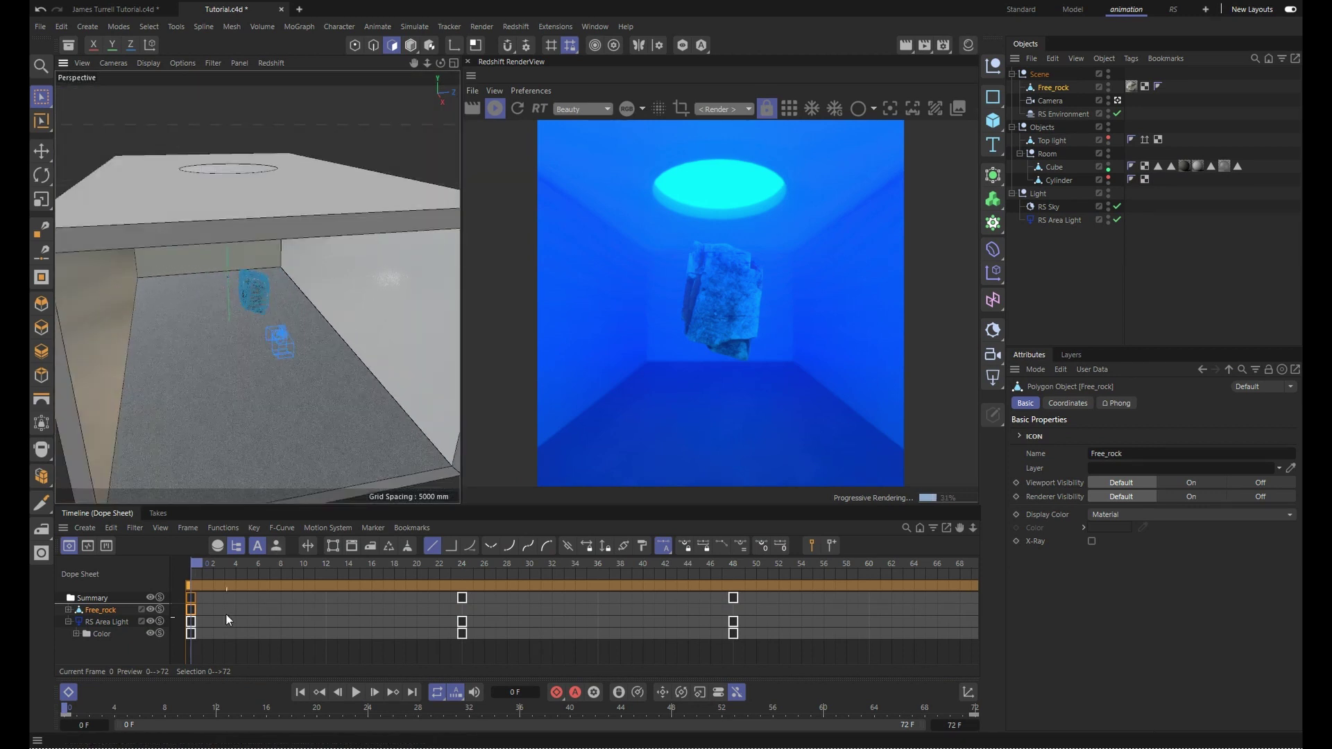
left_click_drag(205, 568, 768, 577)
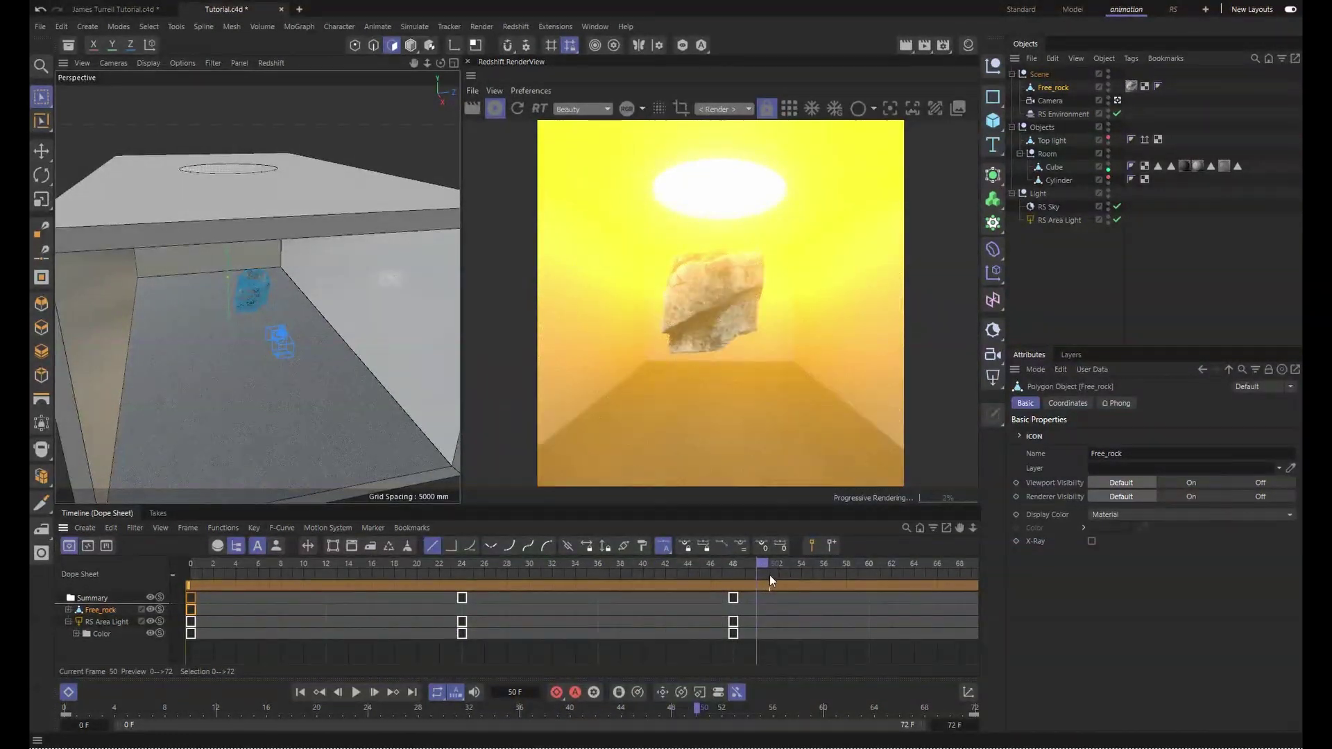